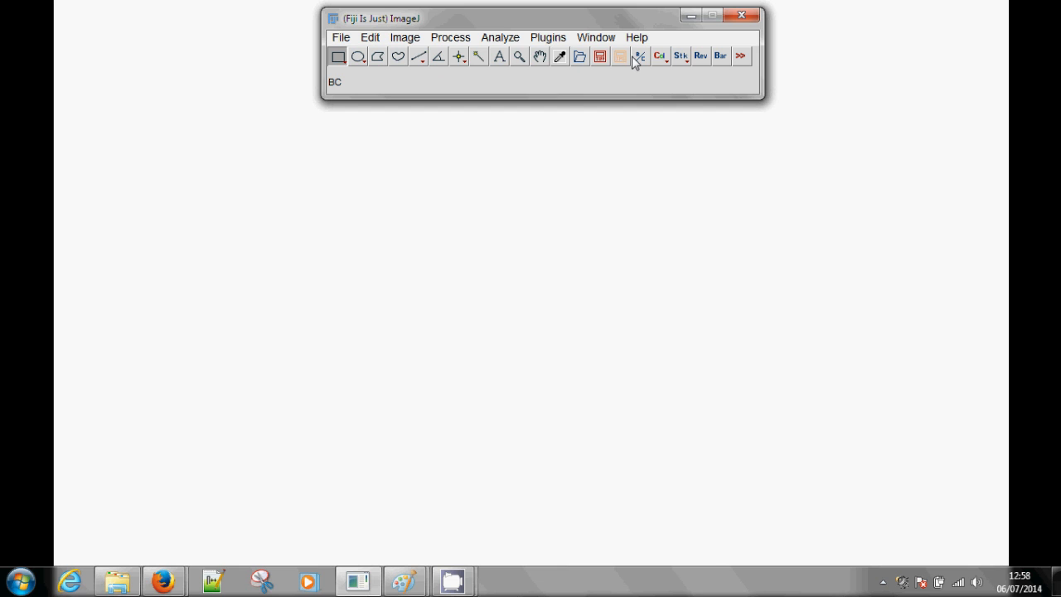
left_click(663, 60)
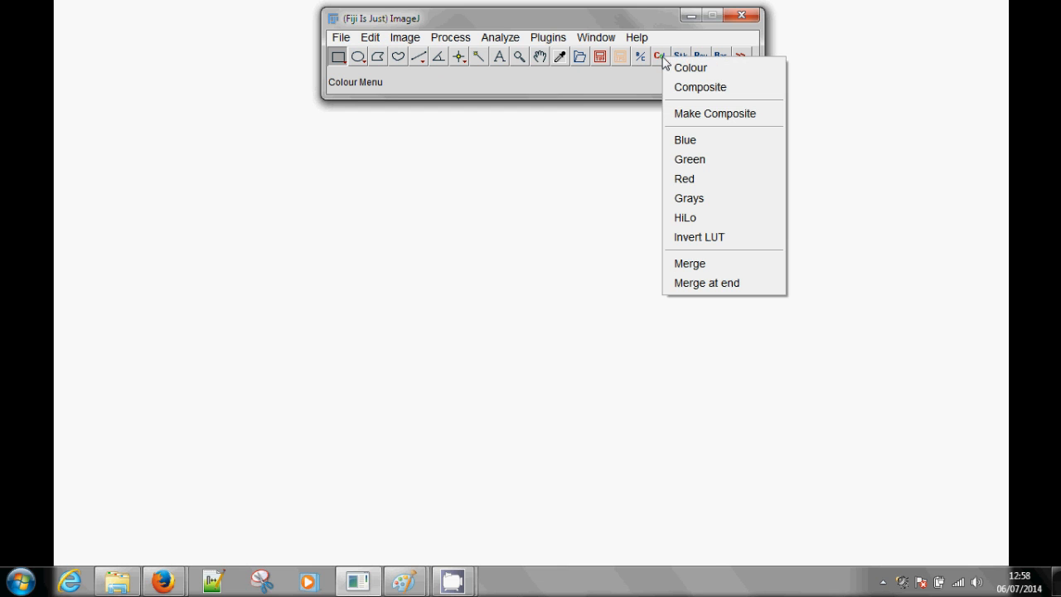
left_click(654, 78)
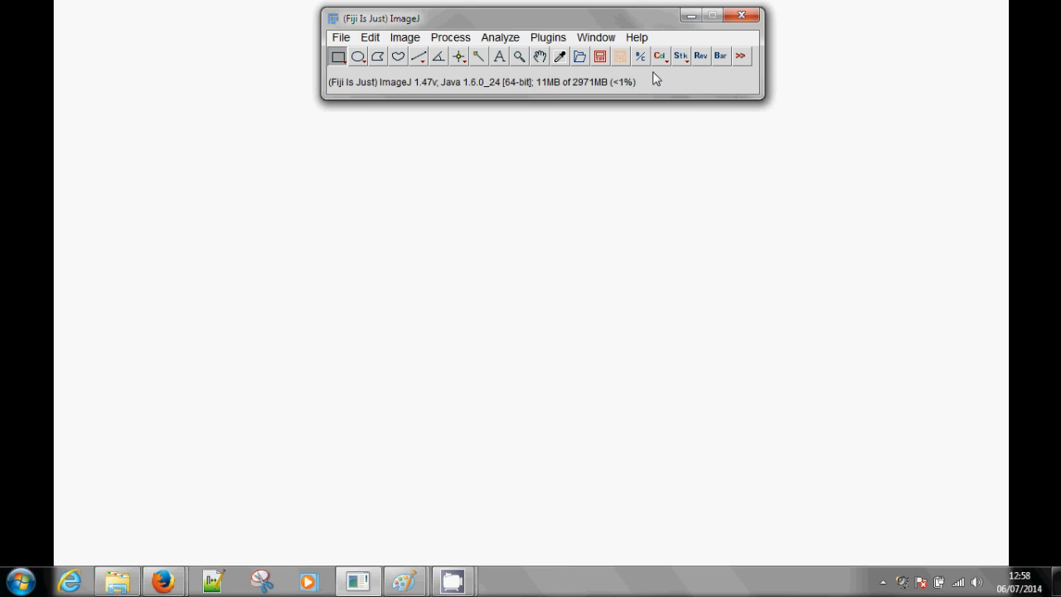
left_click(679, 61)
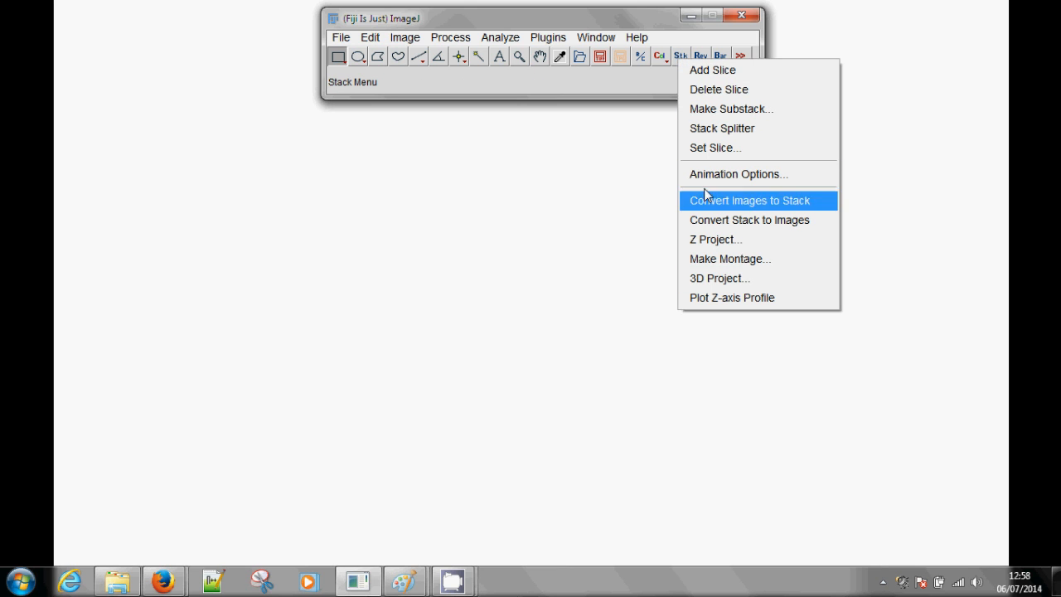
left_click(693, 43)
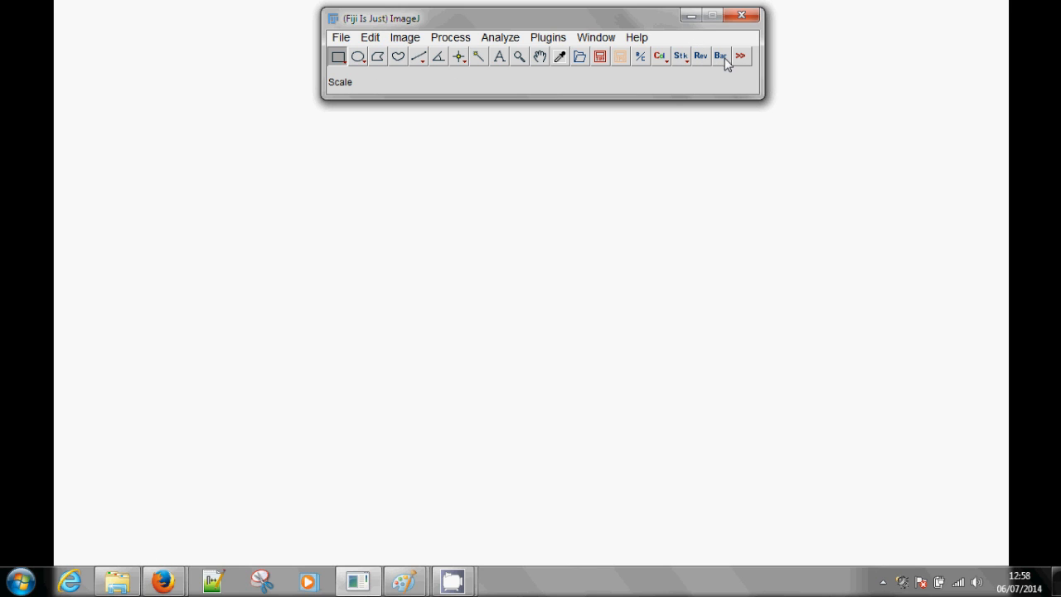
Open the Confocal Series sample image and display its z-slice 11
left_click(340, 38)
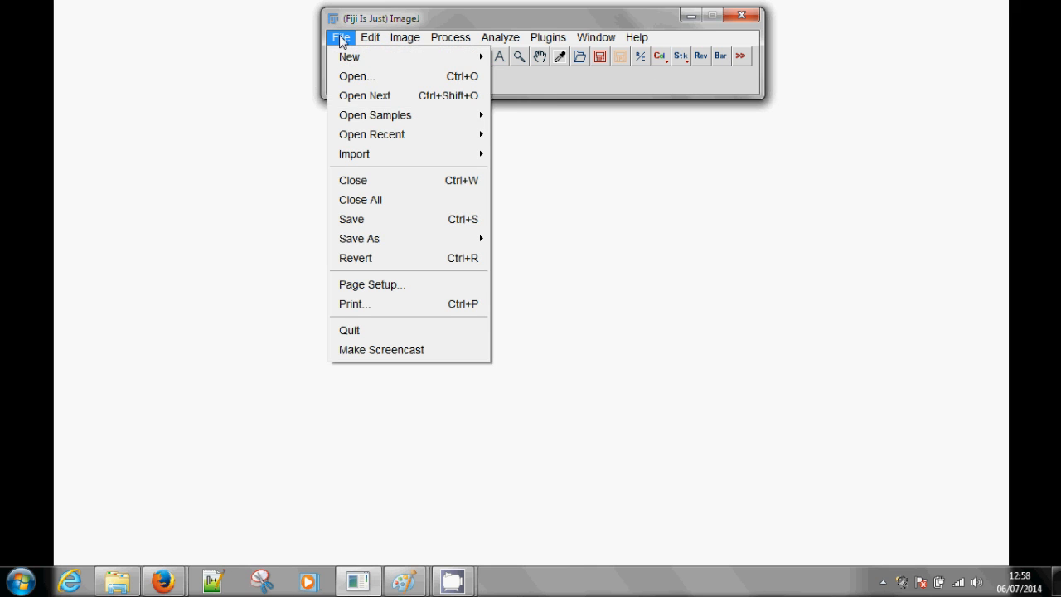
mouse_move(404, 116)
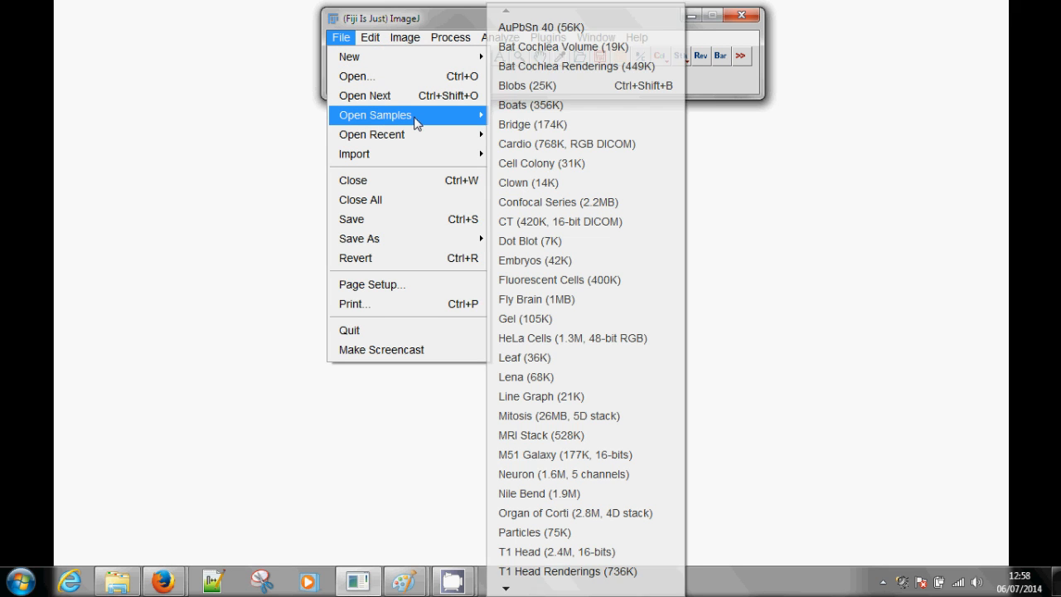
left_click(559, 202)
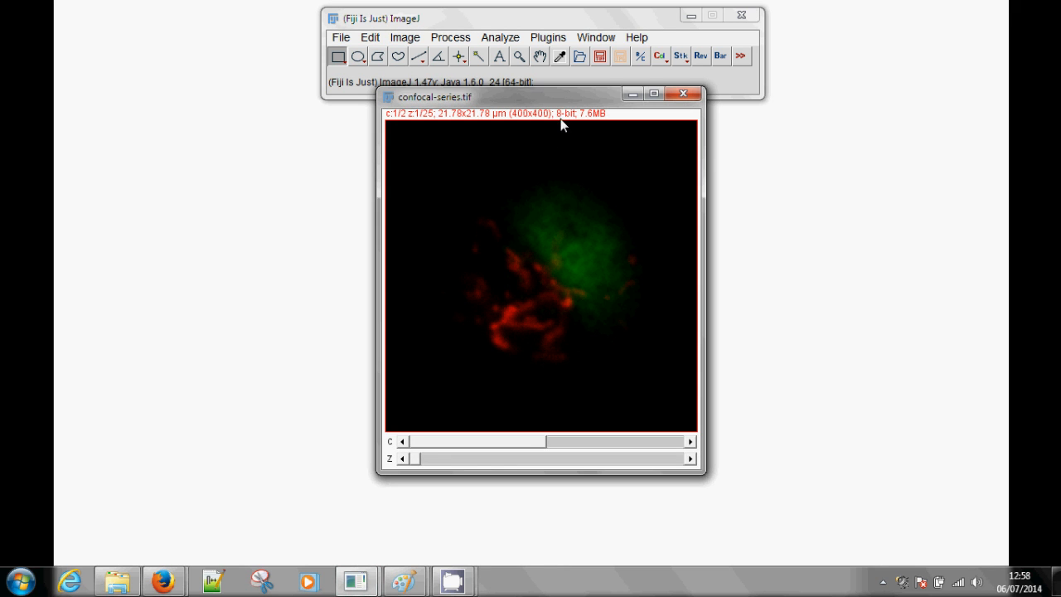
left_click_drag(561, 98, 552, 122)
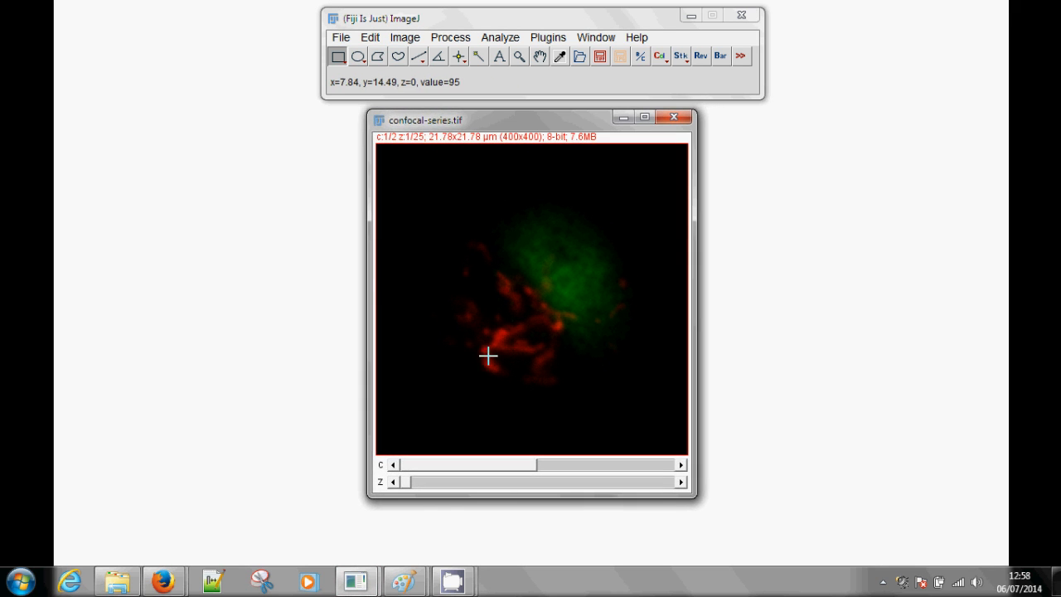
left_click_drag(417, 480, 560, 459)
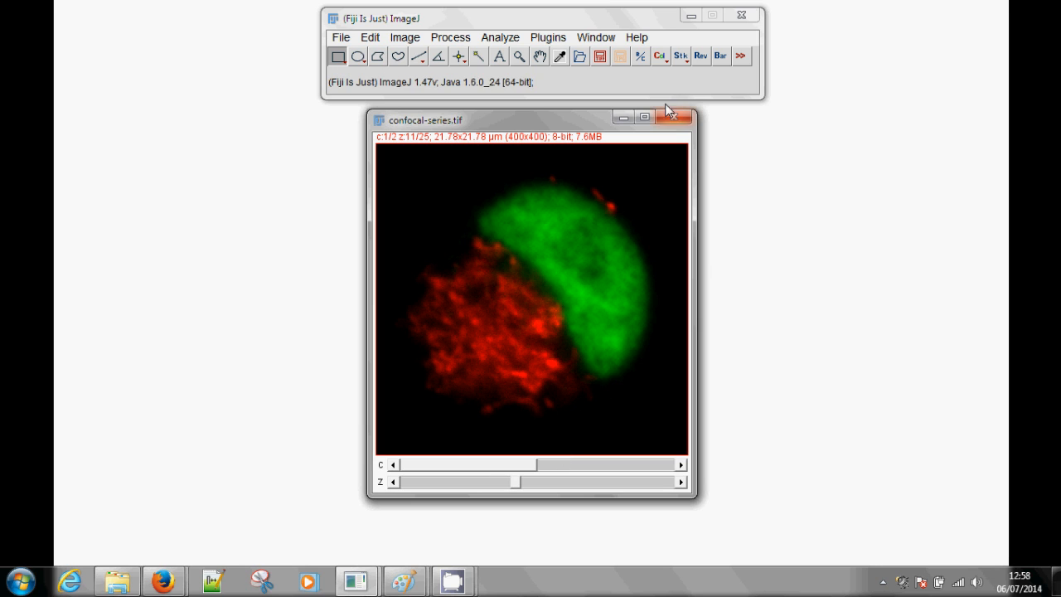
Raise the display range maximum of channel 1 to 255 and apply the brightness and contrast adjustment
left_click(640, 60)
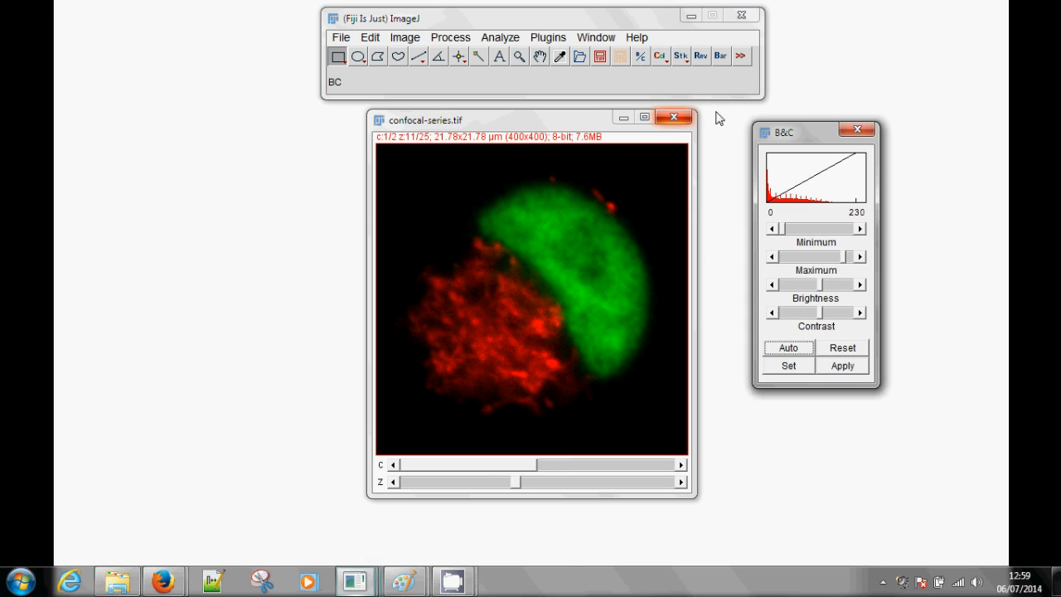
mouse_move(784, 135)
left_mouse_down()
mouse_move(800, 122)
mouse_move(792, 120)
left_mouse_up()
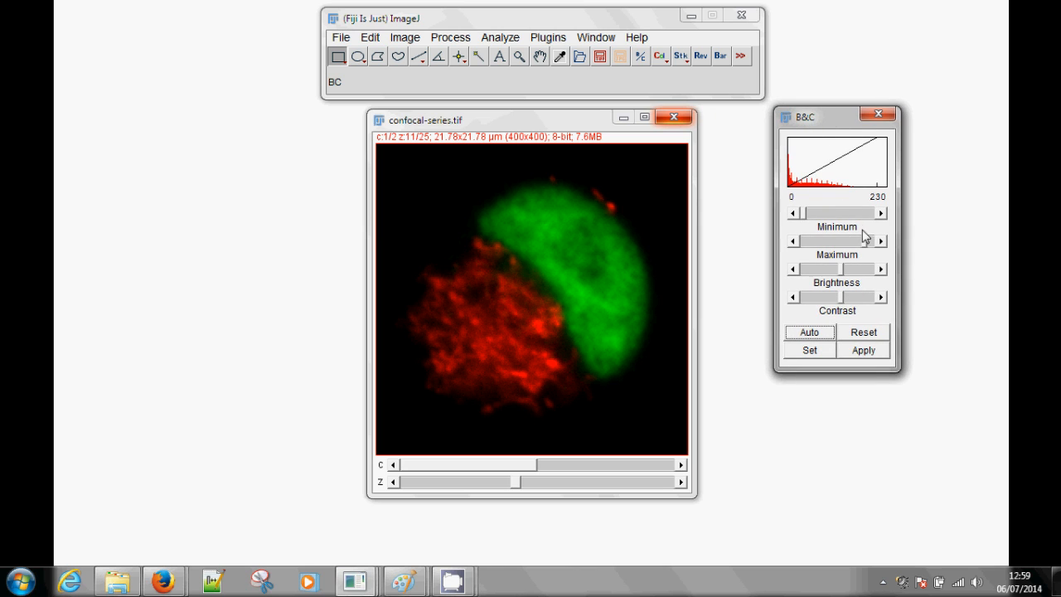
left_click_drag(867, 242, 885, 255)
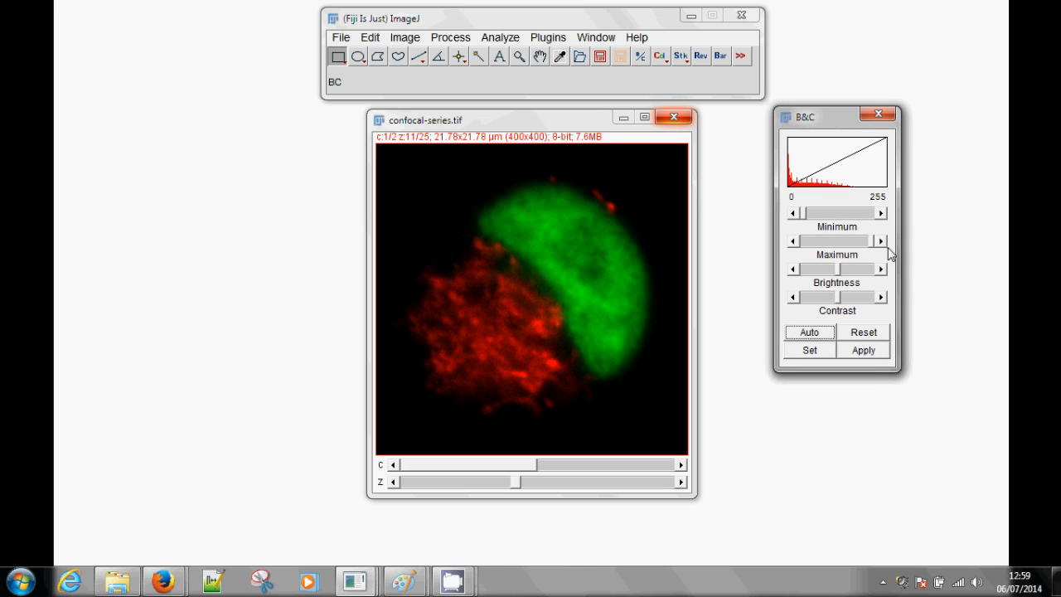
left_click(874, 355)
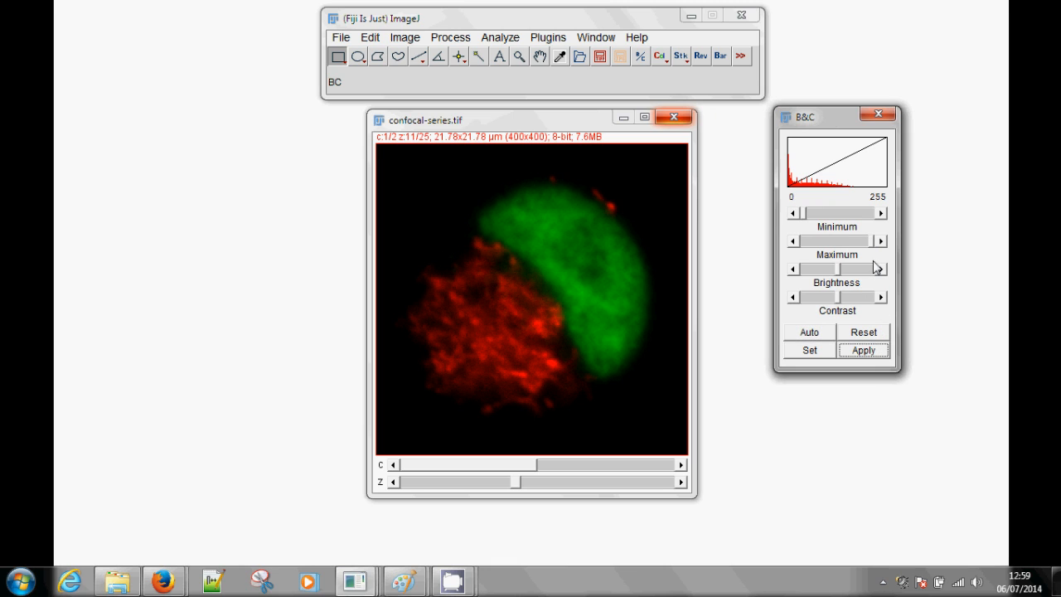
Show the stack in single-channel colour mode and recolour channel 1 green
left_click(661, 58)
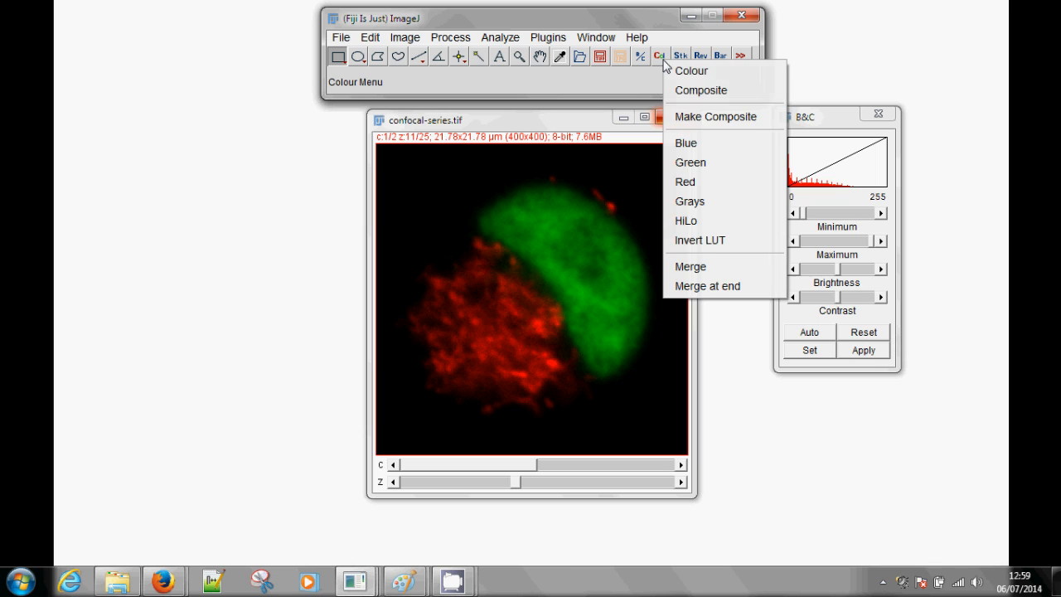
left_click(735, 73)
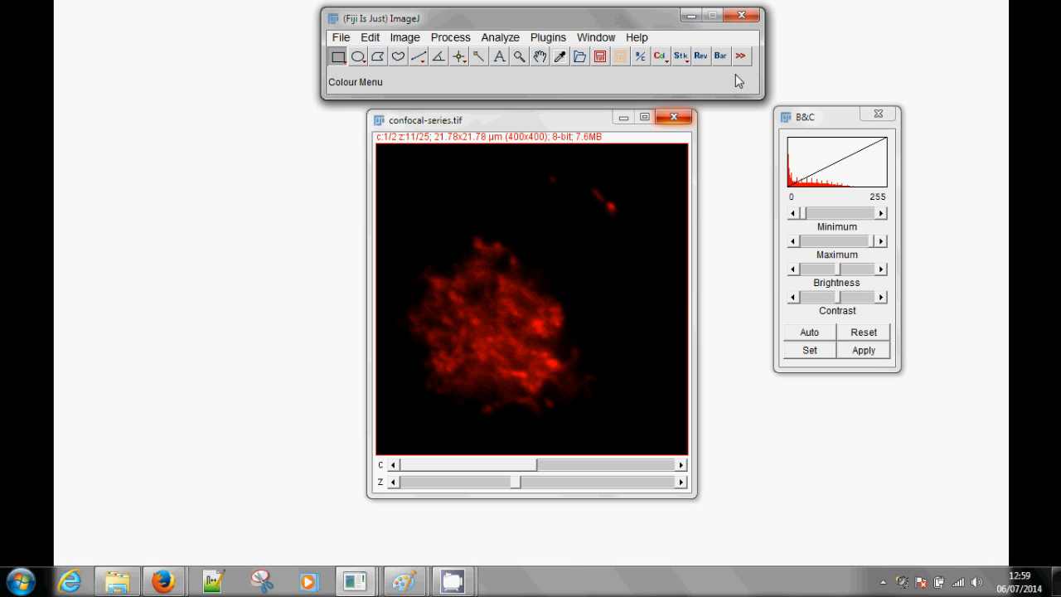
left_click_drag(495, 465, 540, 467)
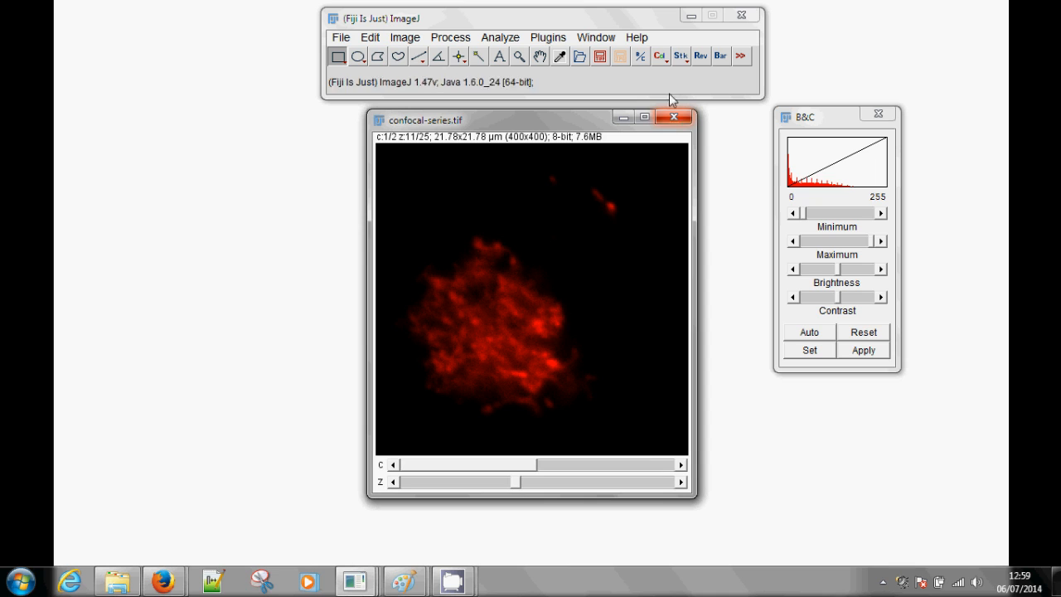
left_click(666, 60)
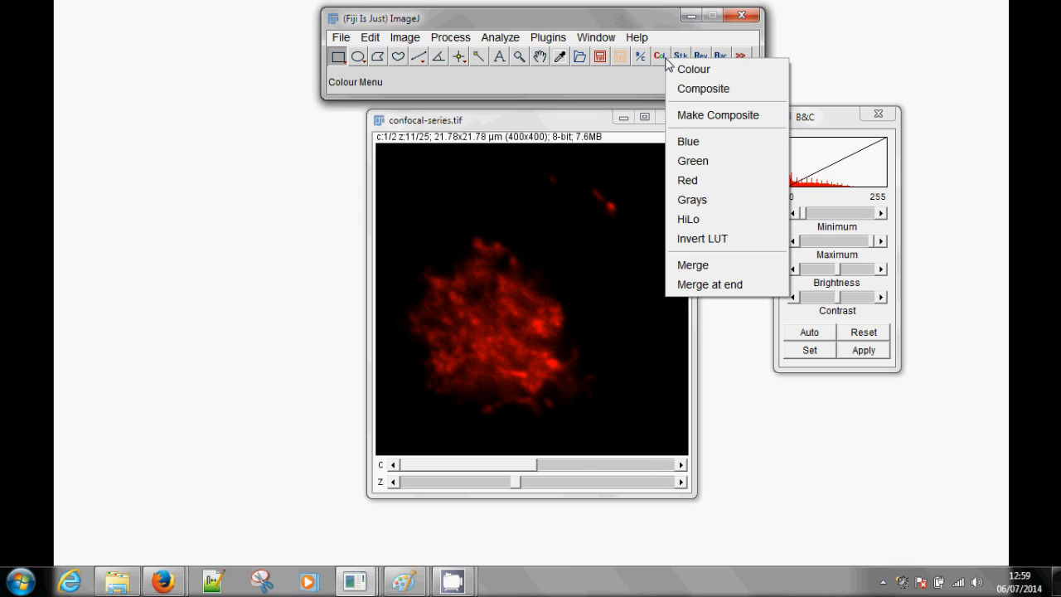
left_click(725, 167)
left_click_drag(518, 467, 544, 464)
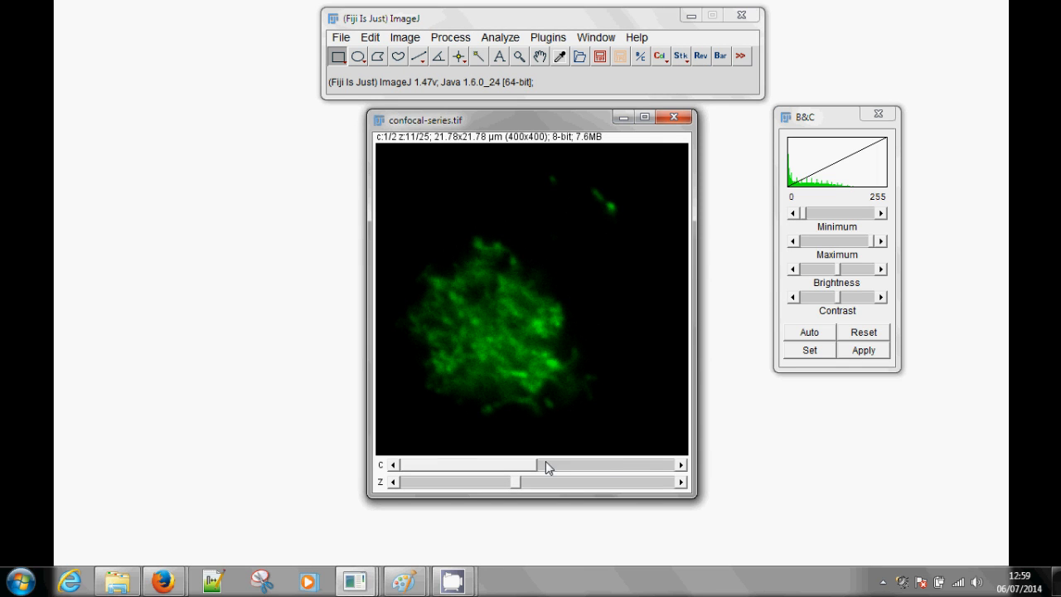
Return the stack to composite display and recolour channel 2 blue
left_click(660, 60)
left_click(721, 85)
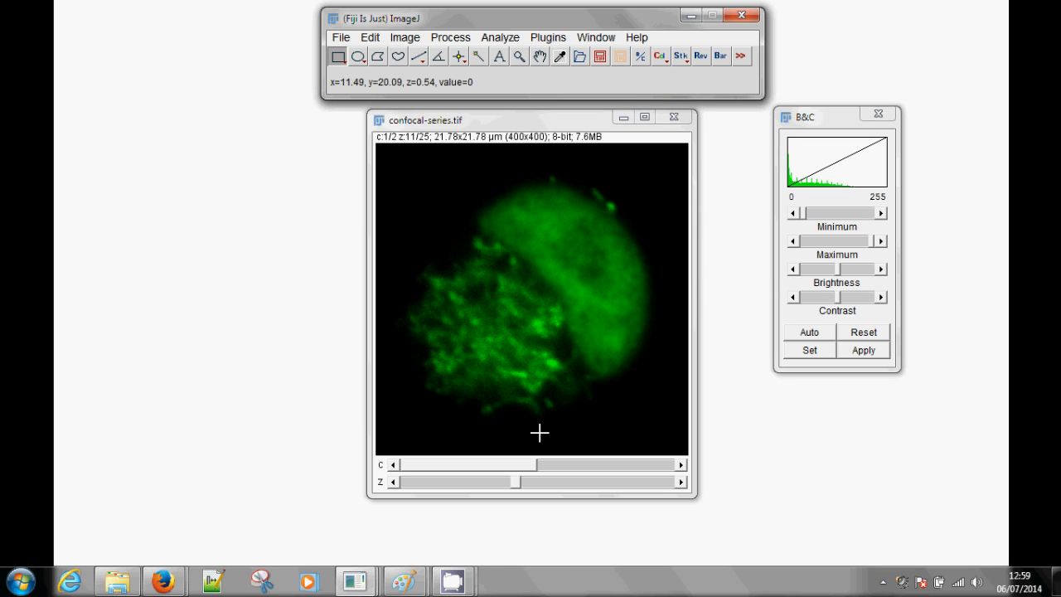
left_click(520, 466)
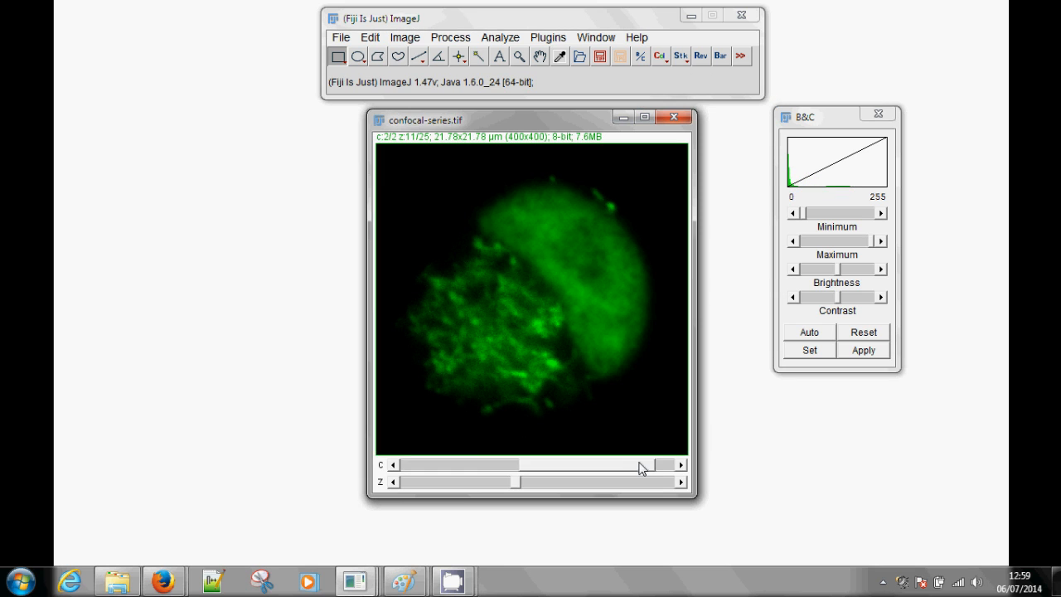
left_click(662, 59)
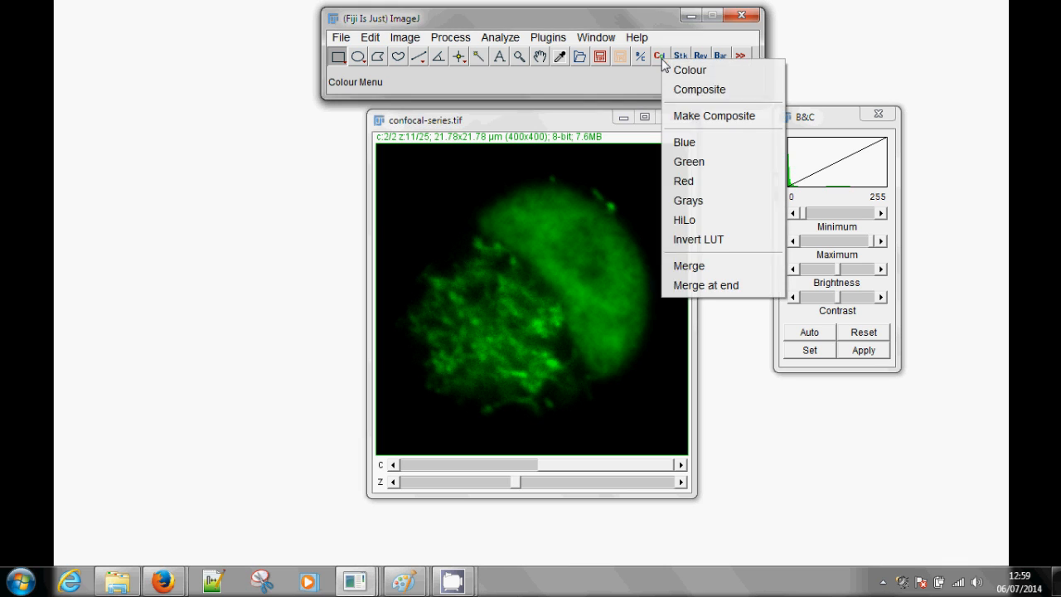
left_click(665, 140)
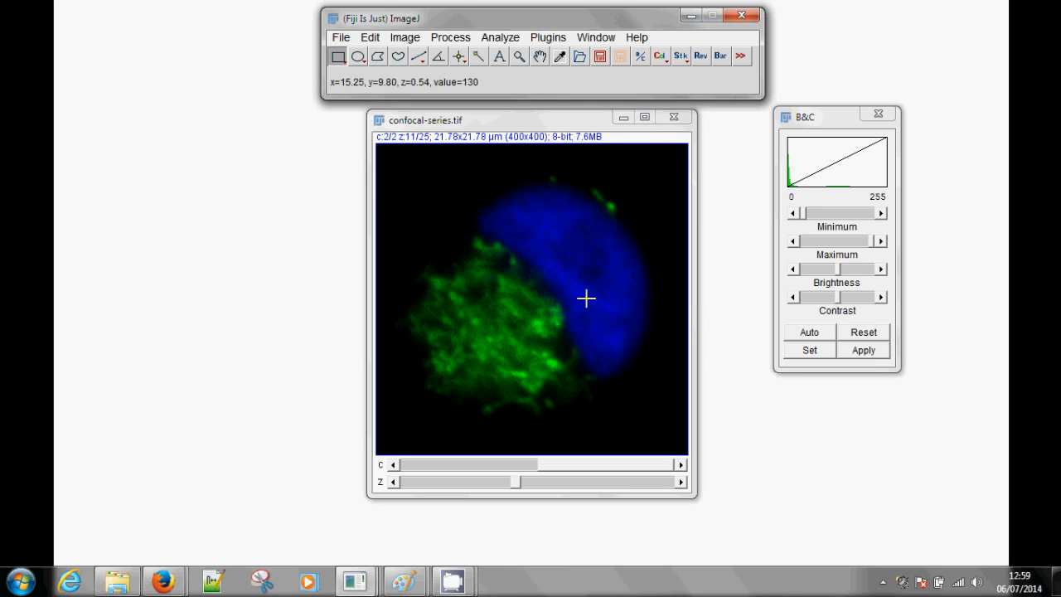
Create a Max Intensity Z projection of the confocal stack from slice 1 to slice 25
left_click_drag(517, 482, 539, 483)
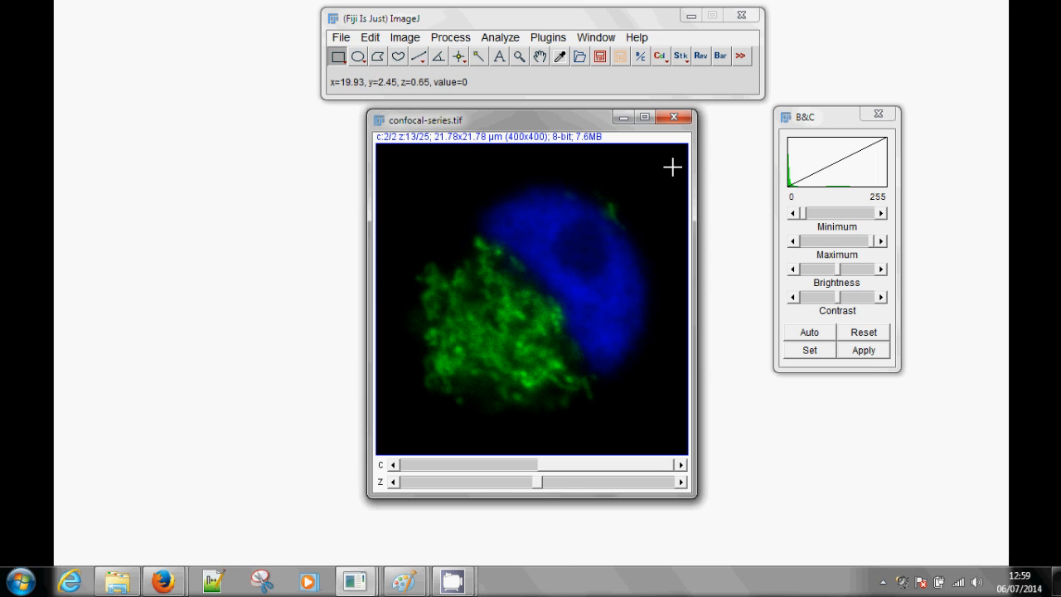
left_click(681, 56)
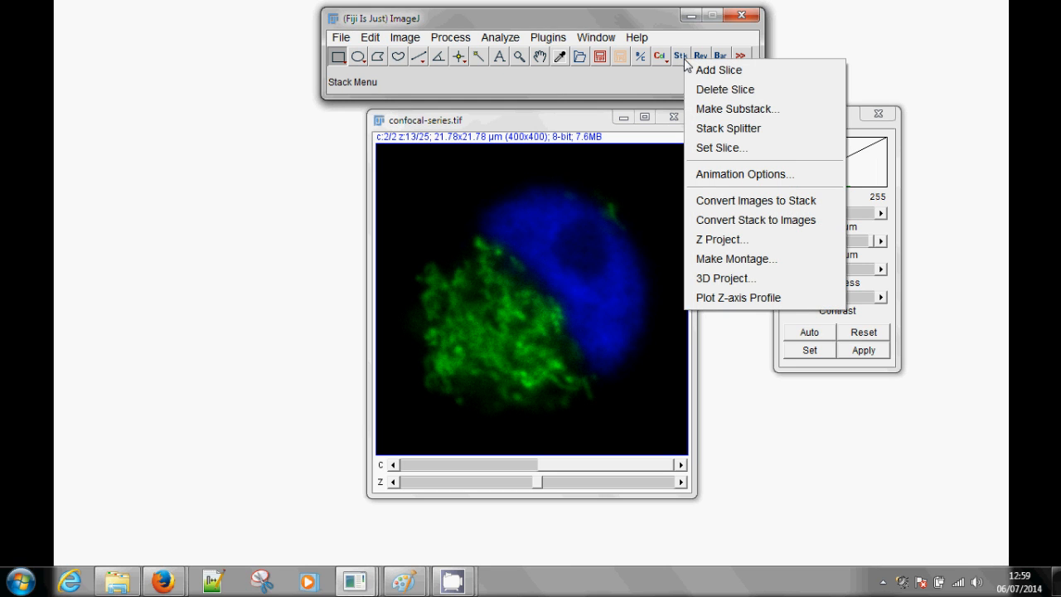
left_click(783, 242)
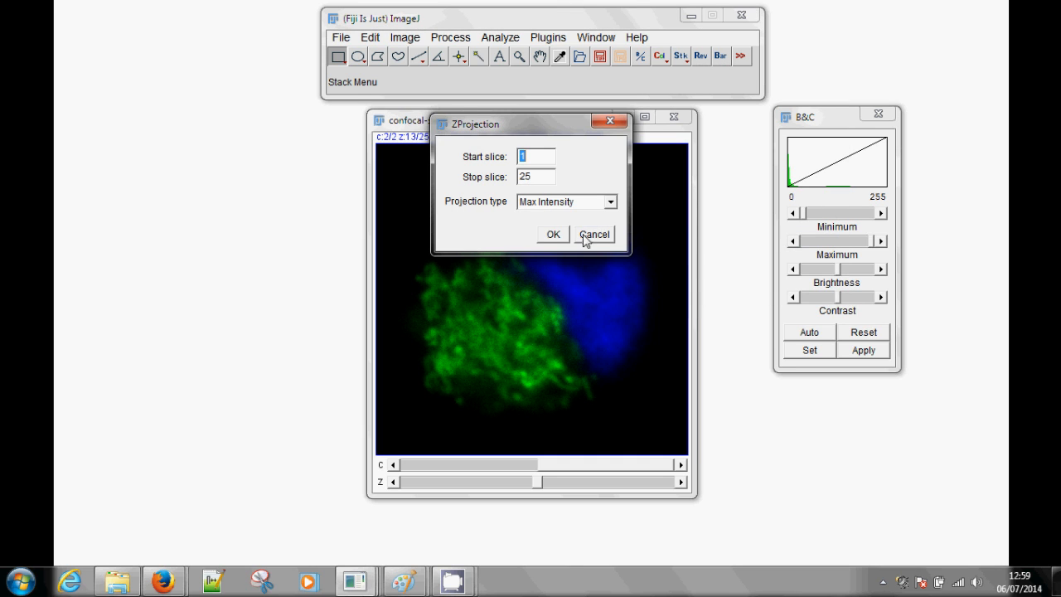
left_click(571, 203)
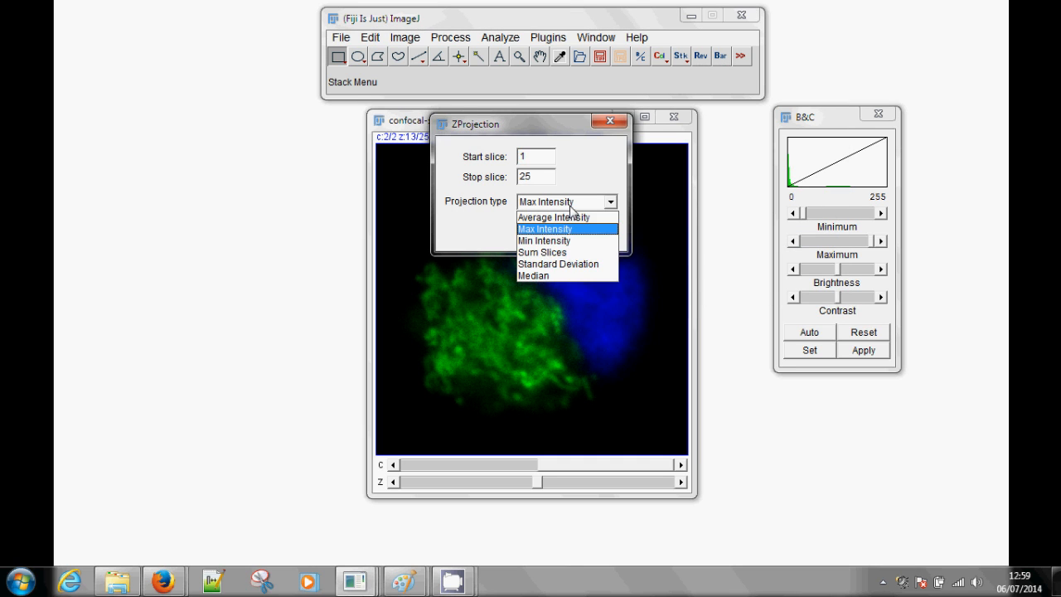
left_click(577, 209)
left_click(553, 233)
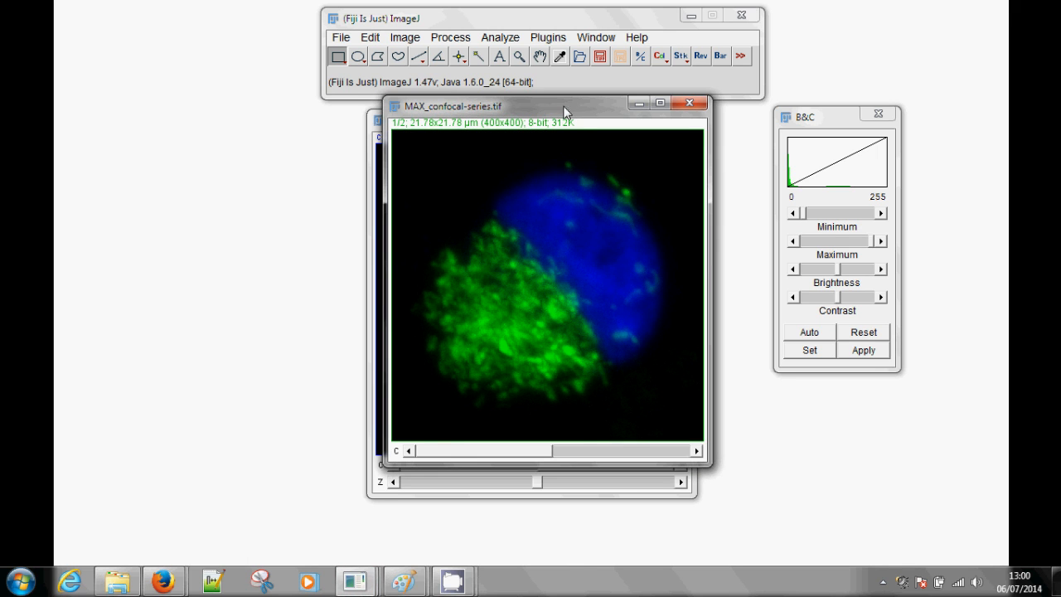
Place the stack and its maximum projection side by side and merge the projection's channels into an RGB image
left_click_drag(569, 106, 624, 126)
left_click_drag(412, 125, 146, 133)
left_click(520, 123)
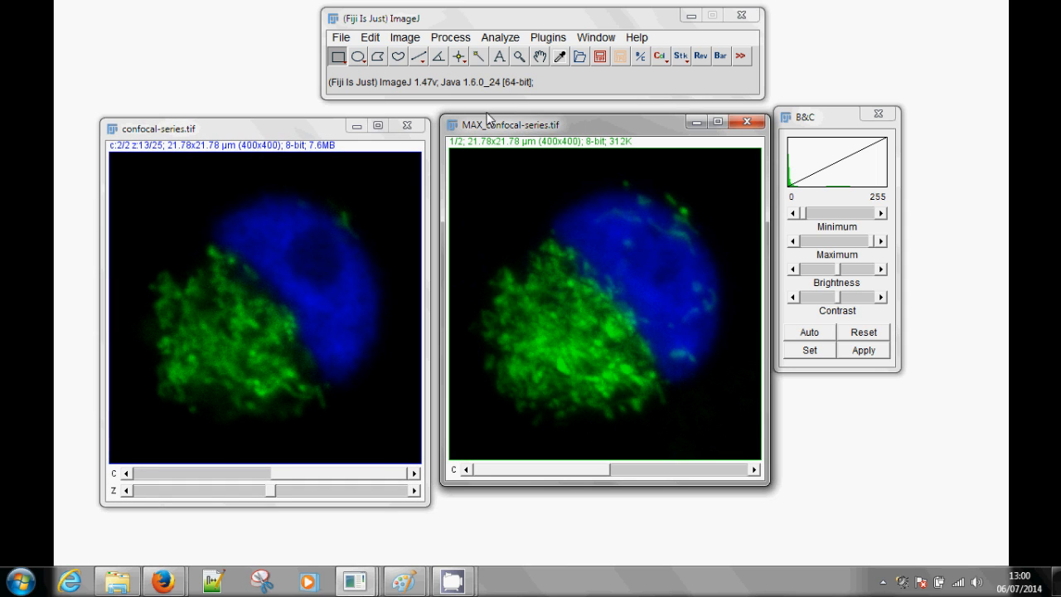
left_click(660, 57)
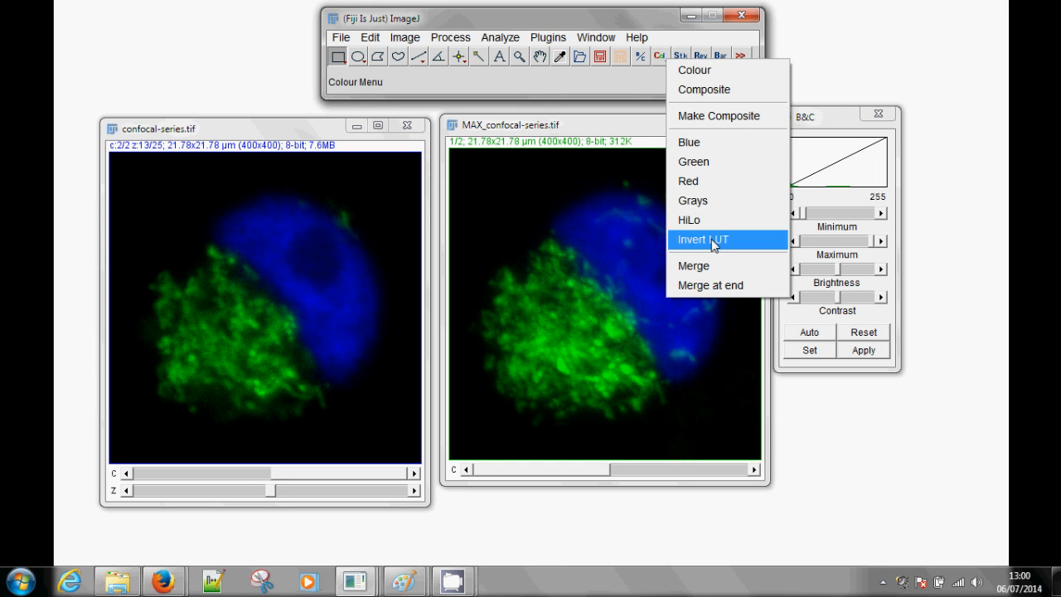
left_click(713, 267)
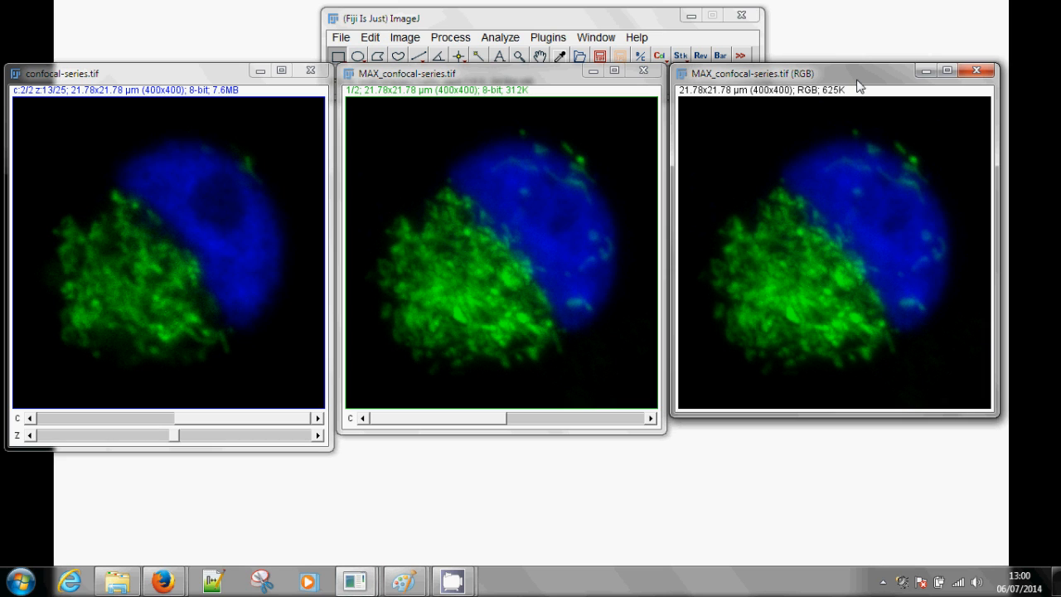
Add a 4 µm scale bar in the lower-right corner of the merged RGB projection
left_click_drag(740, 64, 528, 135)
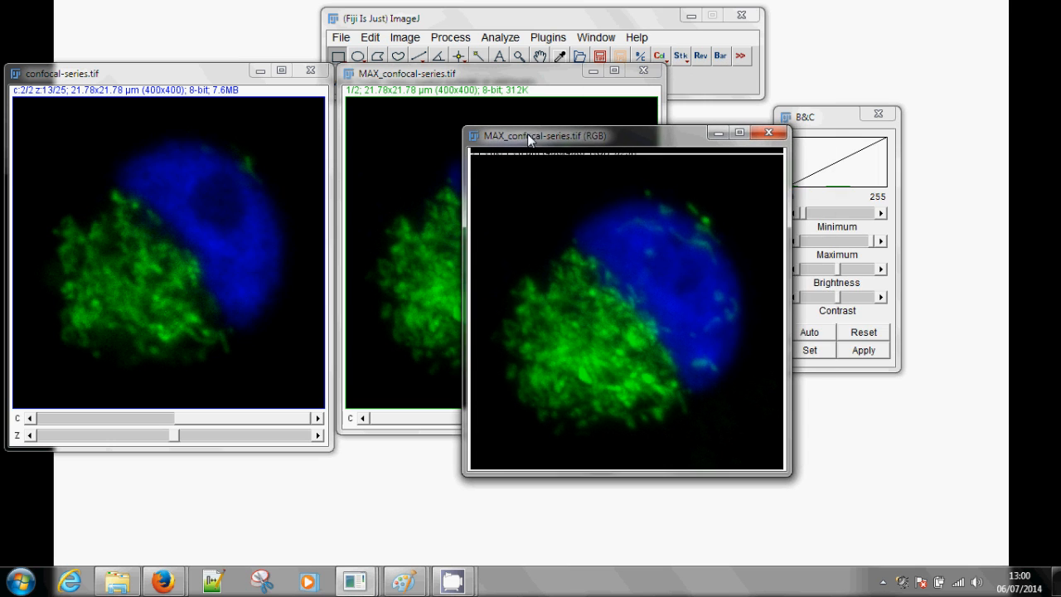
left_click(720, 56)
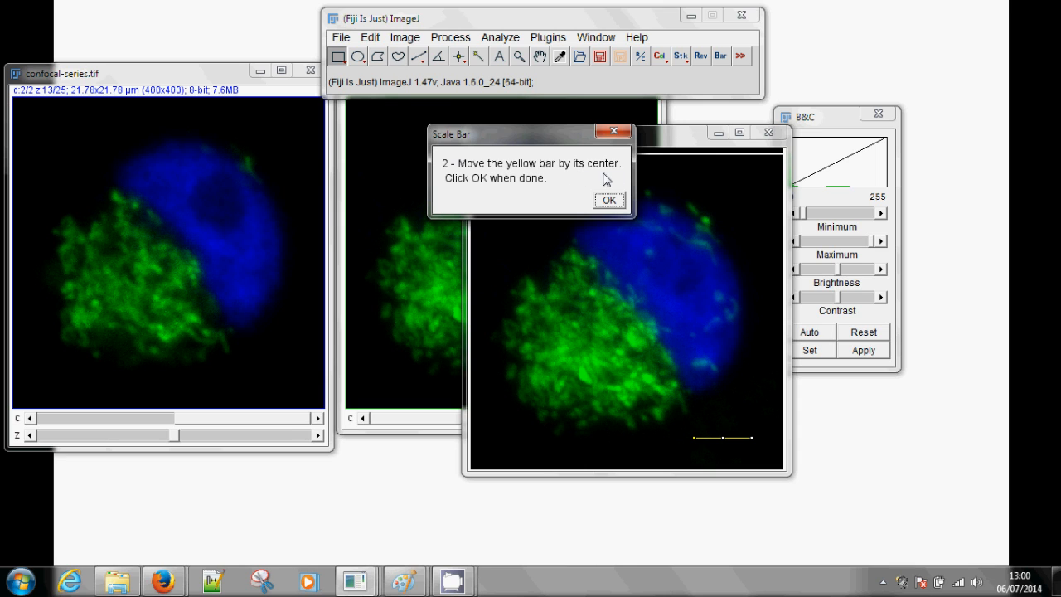
left_click_drag(724, 439, 738, 451)
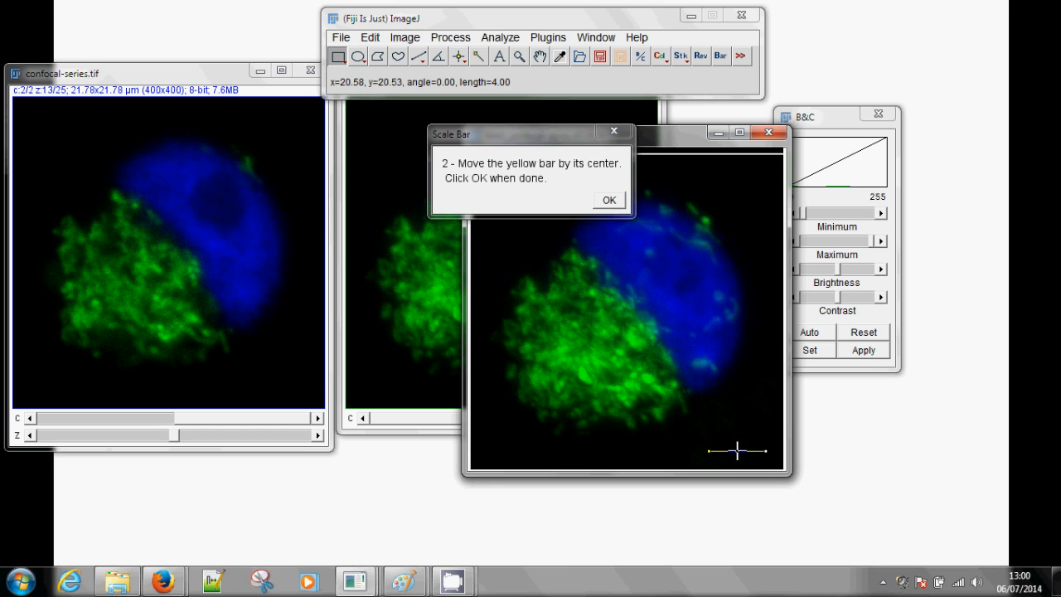
left_click(609, 200)
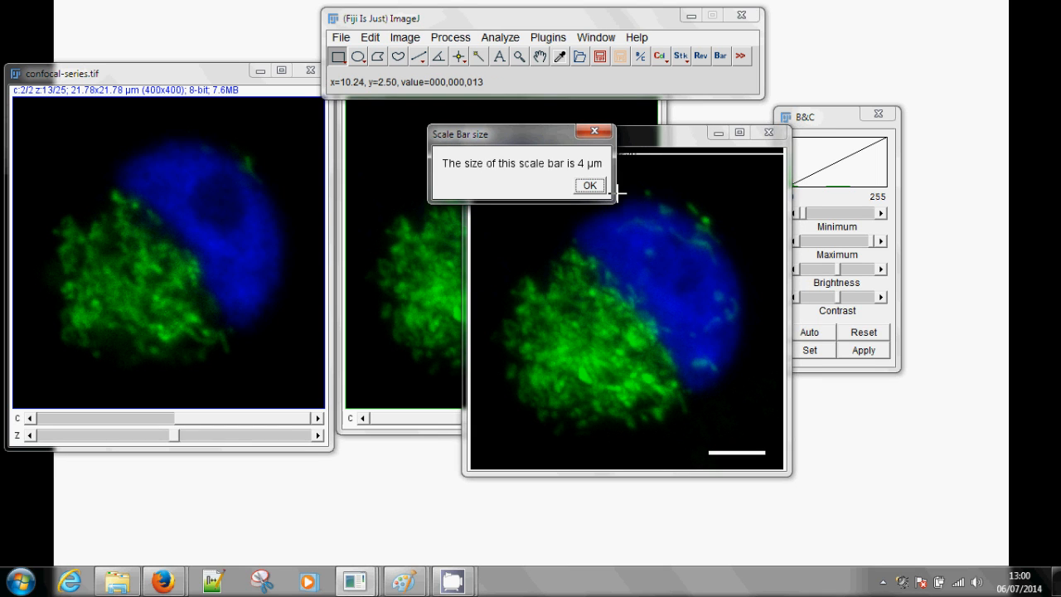
left_click(589, 185)
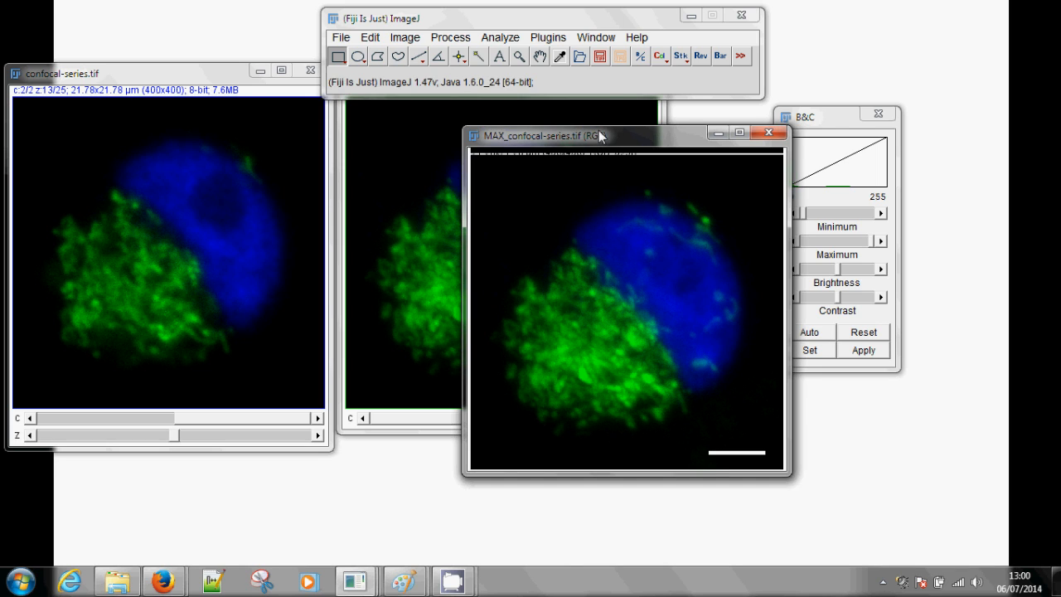
Save the merged RGB projection as the JPEG file MAX_confocal-series.tif (RGB).jpg in the CRUK CI folder and close the image
left_click(621, 58)
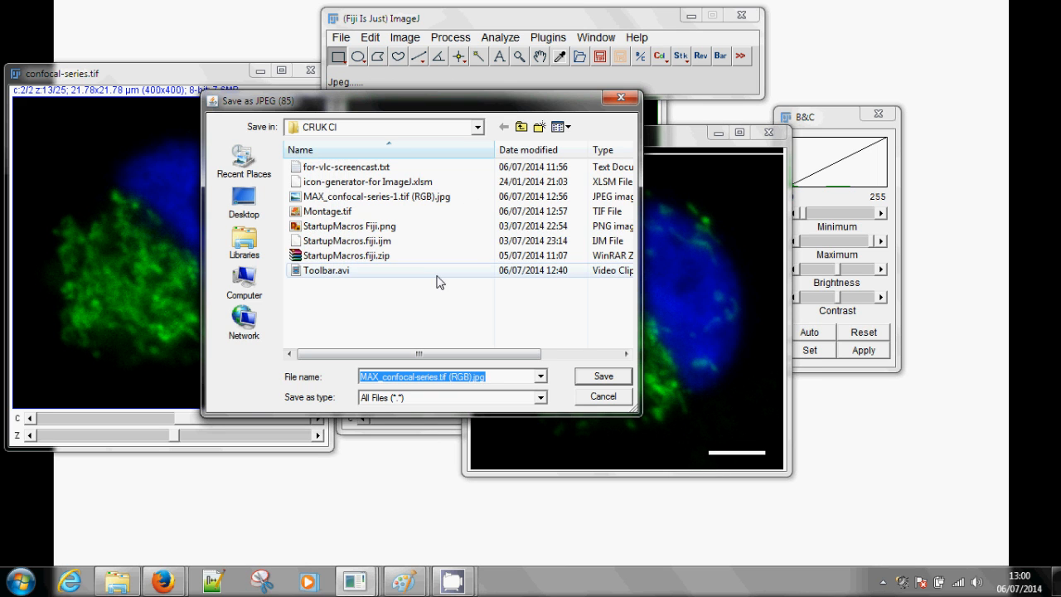
left_click(602, 377)
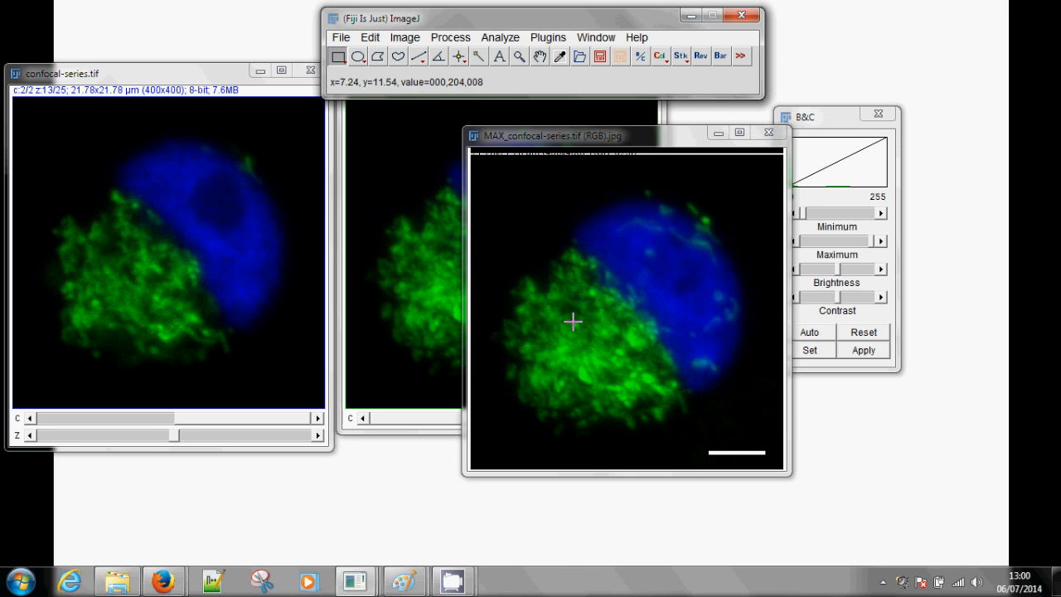
left_click(770, 135)
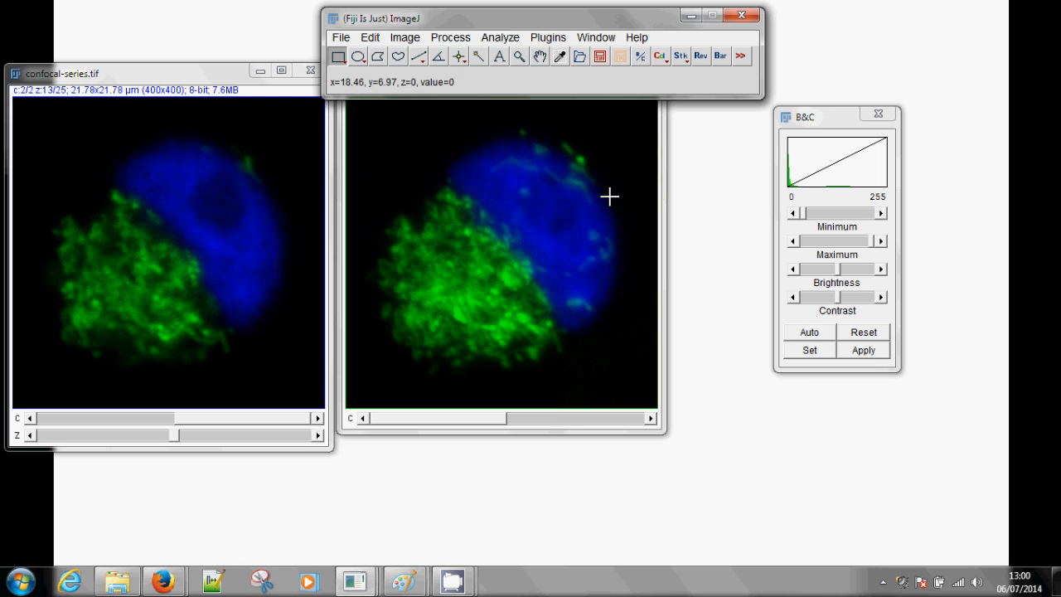
Split the maximum projection into an RGB stack of its separate channels with the merge at the end, and show its second slice
left_click(609, 195)
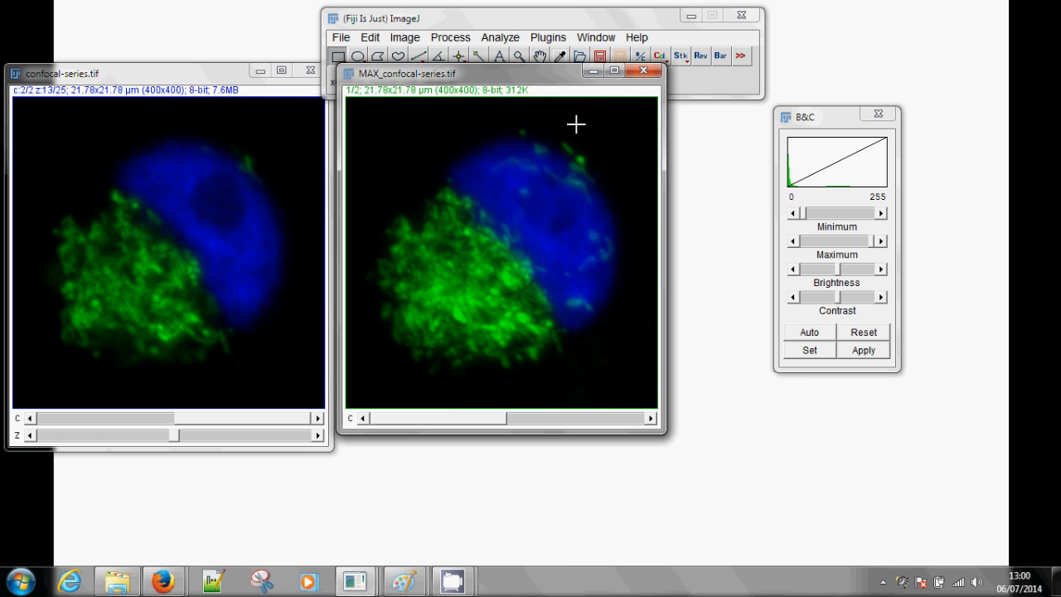
left_click_drag(553, 79, 493, 116)
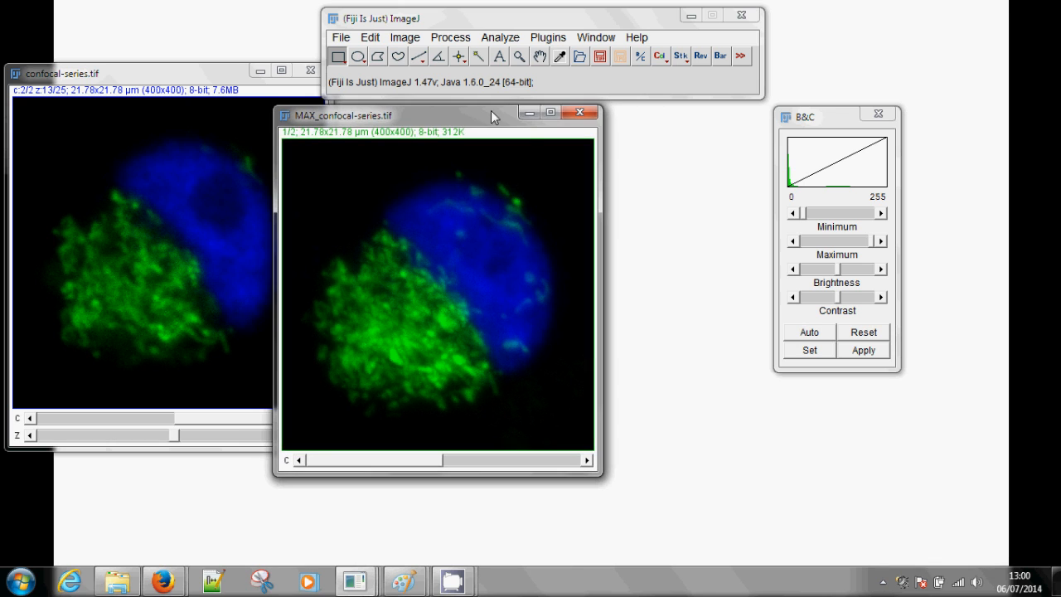
left_click(664, 58)
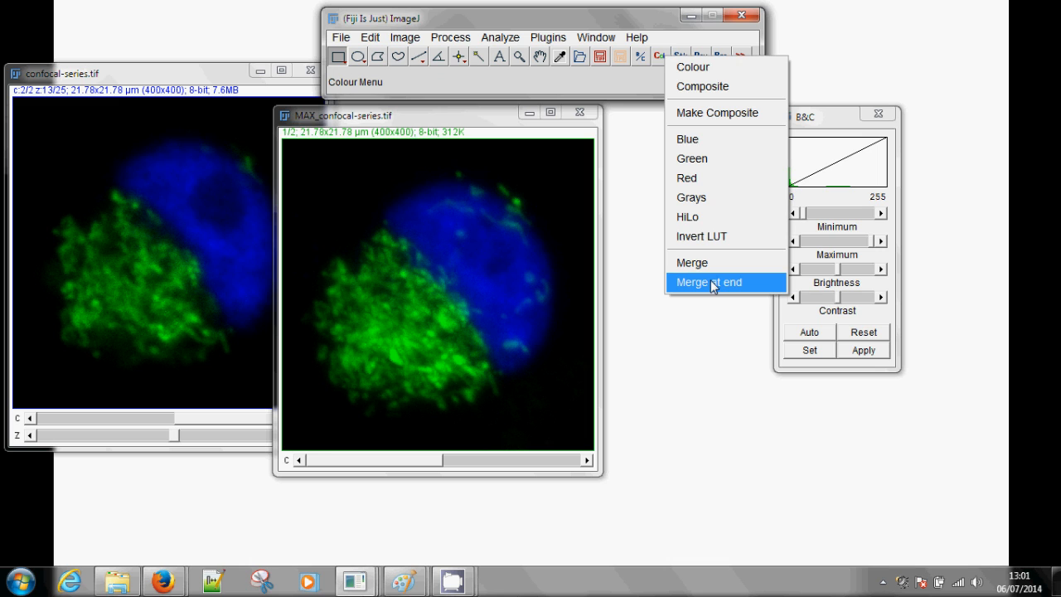
left_click(757, 290)
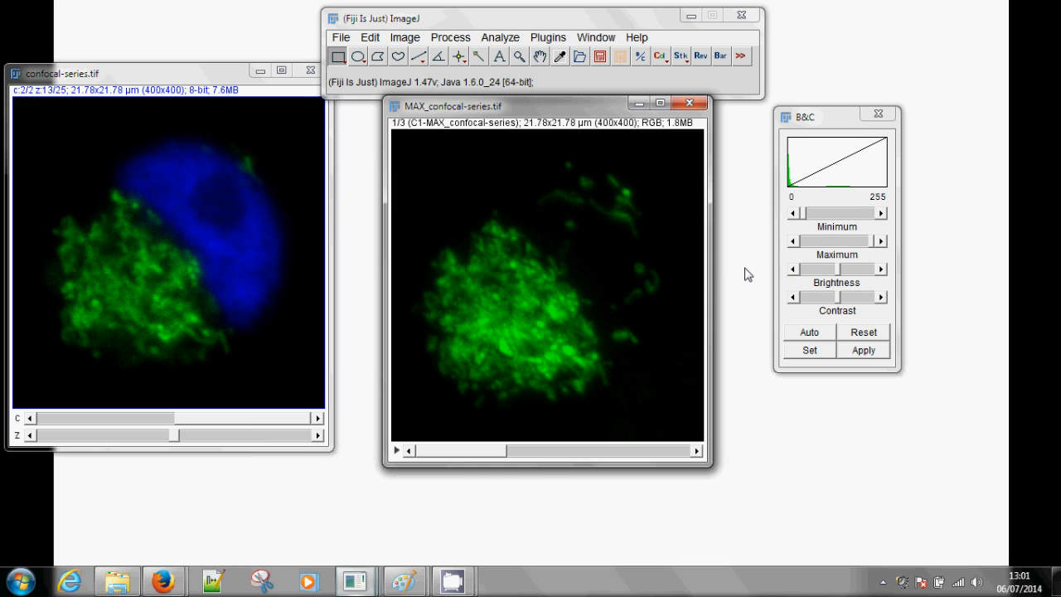
left_click_drag(489, 454, 570, 443)
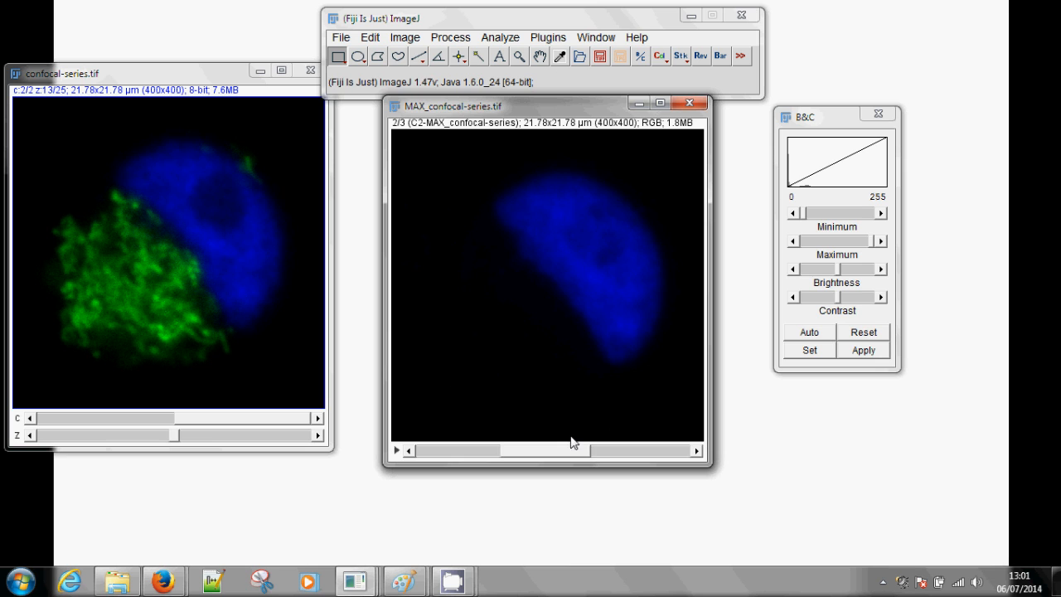
Make a montage of the RGB stack with 3 columns and 1 row, scale factor 1.00 and border width 2
left_click(679, 58)
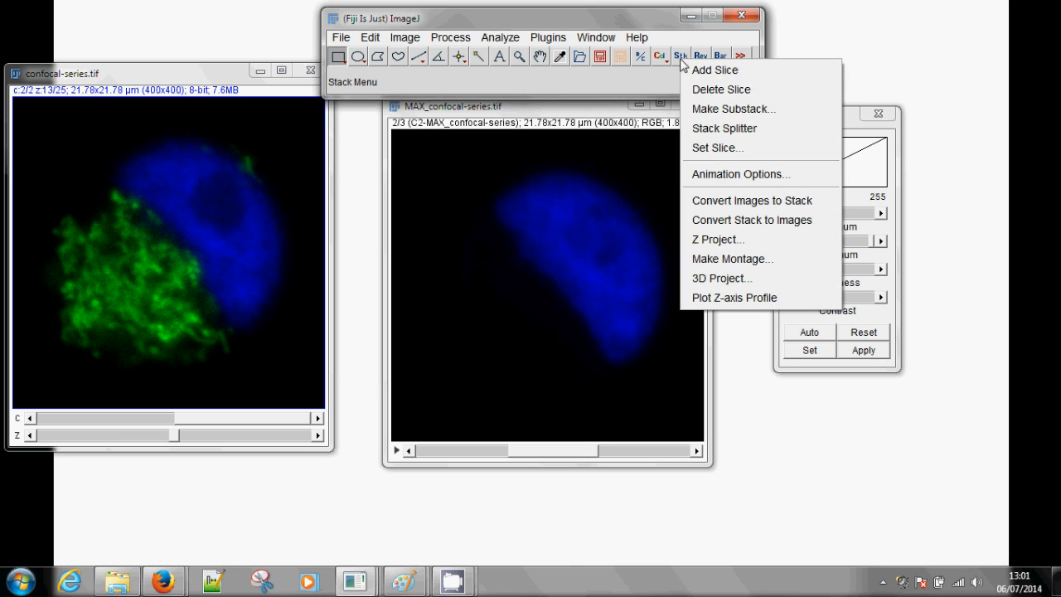
left_click(805, 259)
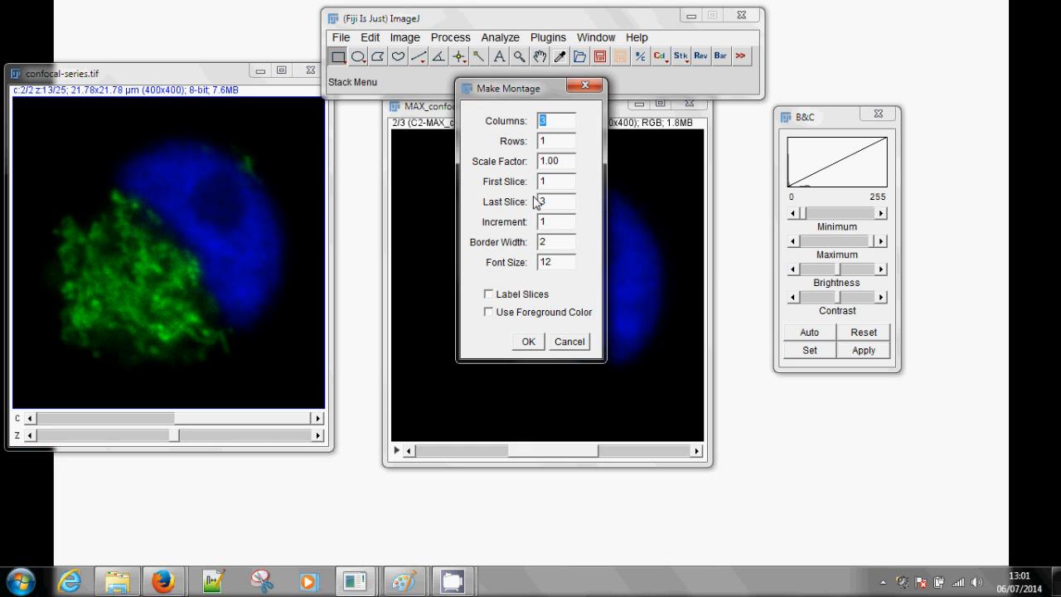
left_click(551, 117)
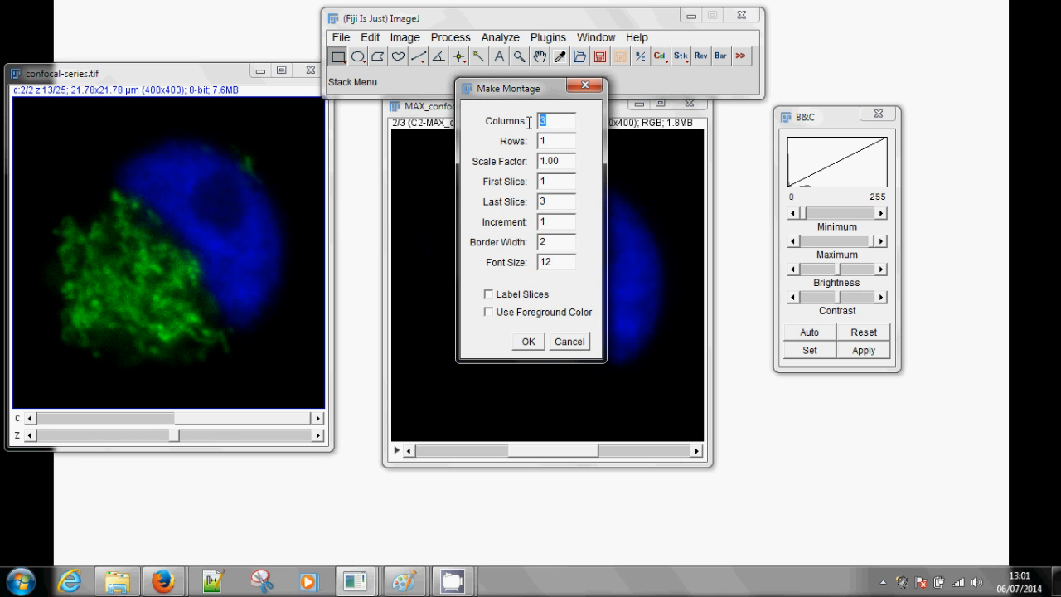
left_click(528, 342)
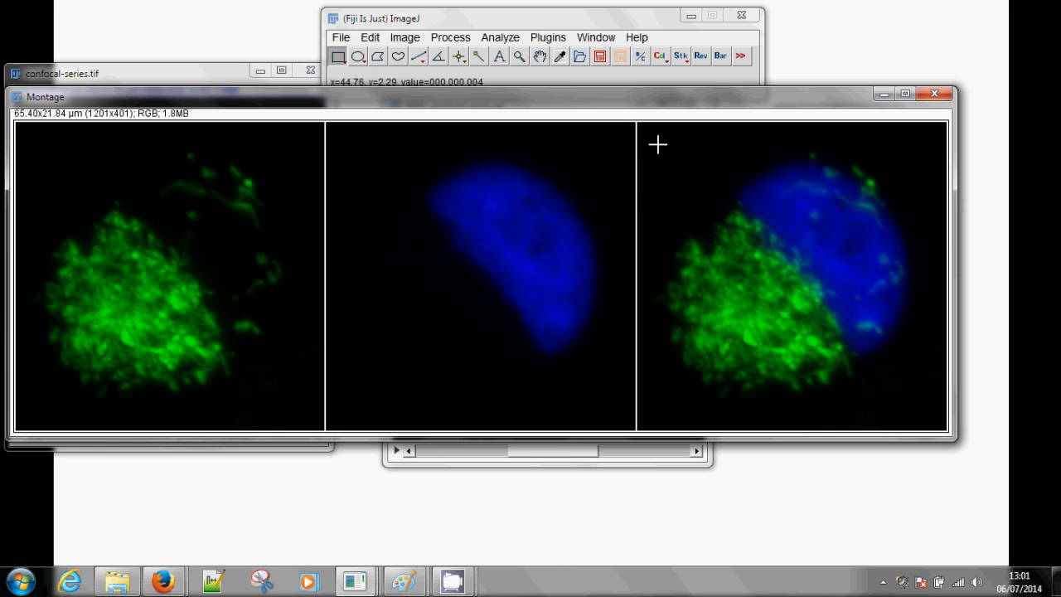
Add a 10 µm scale bar in the lower-right corner of the montage's merged panel
left_click(720, 58)
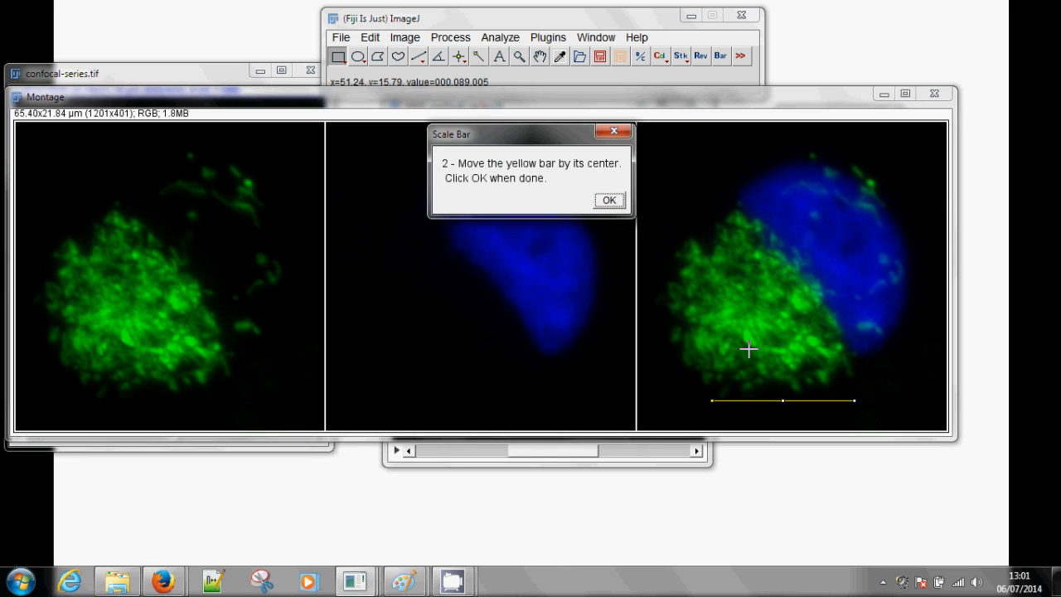
left_click_drag(782, 402, 853, 411)
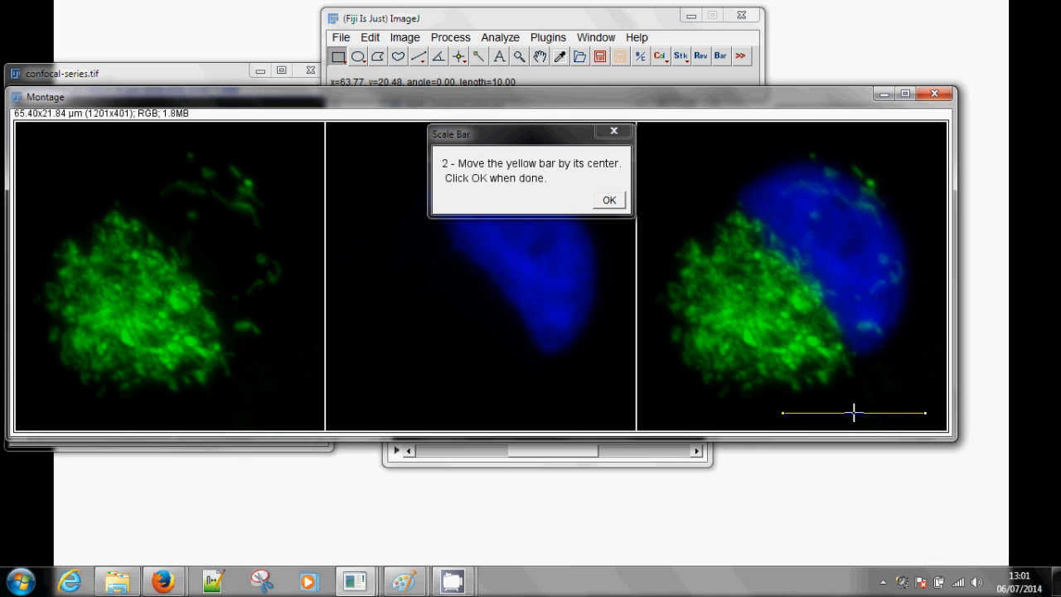
left_click(605, 200)
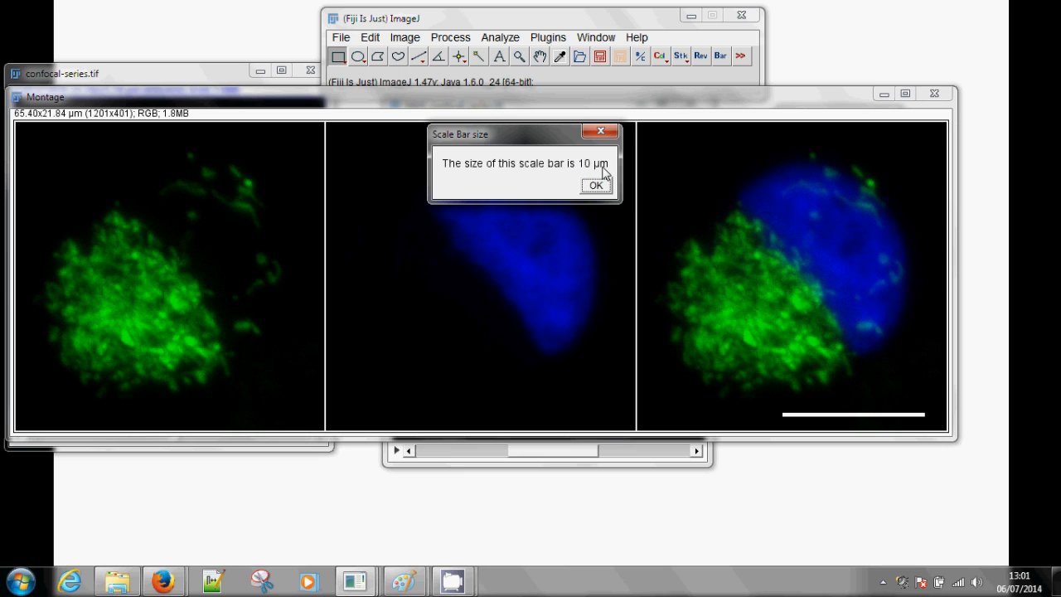
left_click(600, 188)
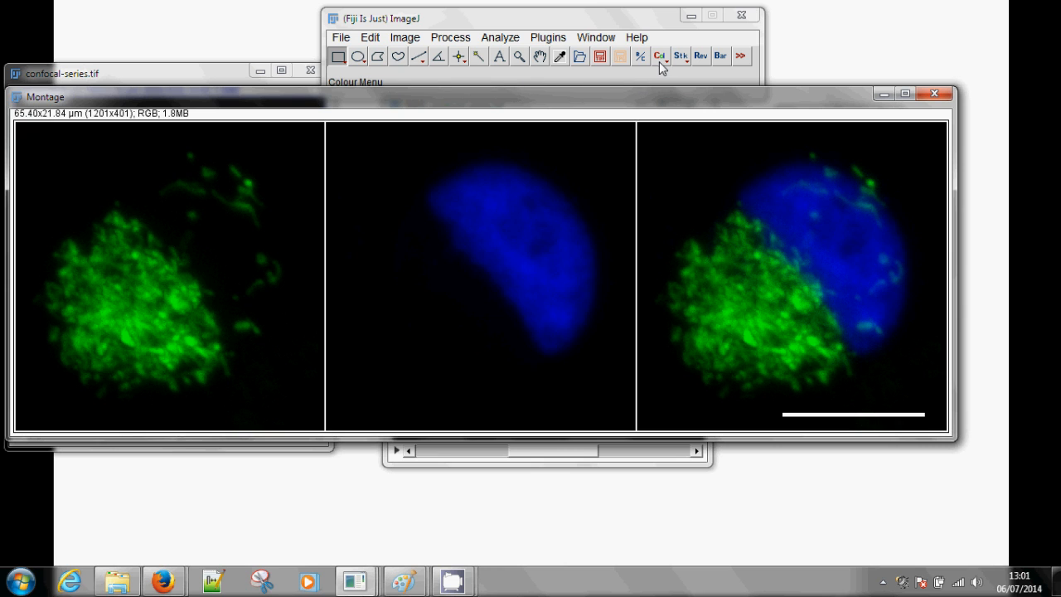
Save the montage as the TIFF file Montage.tif, replacing the existing file, and close it
left_click(602, 60)
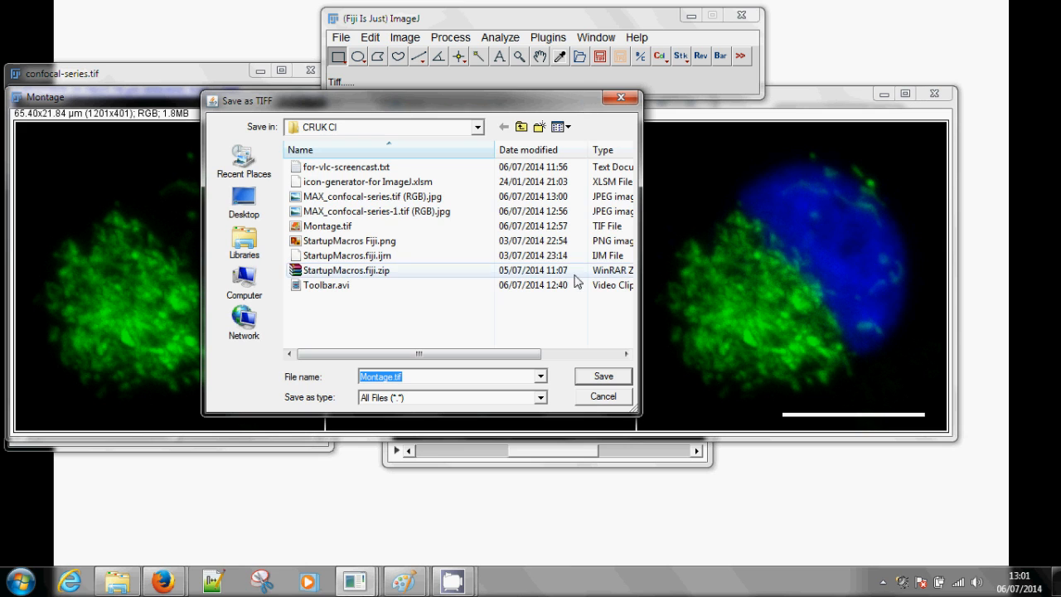
left_click(598, 378)
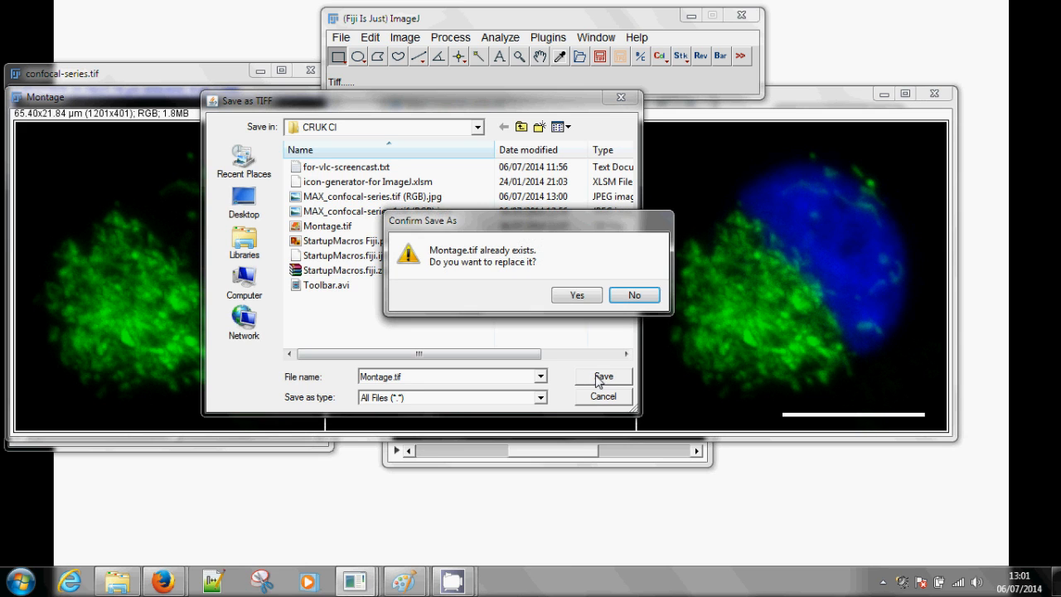
left_click(590, 296)
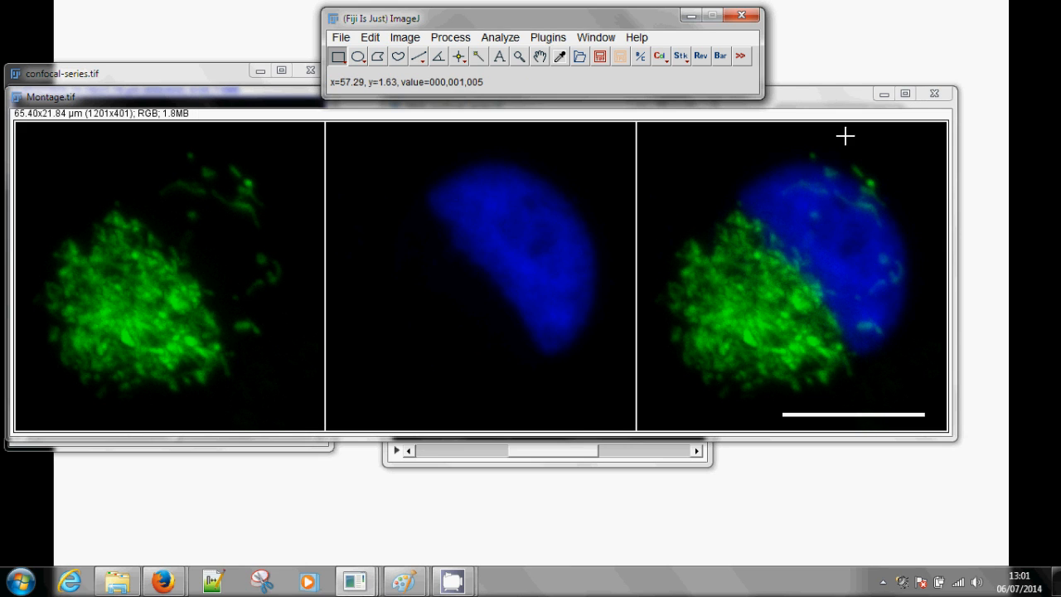
left_click(933, 93)
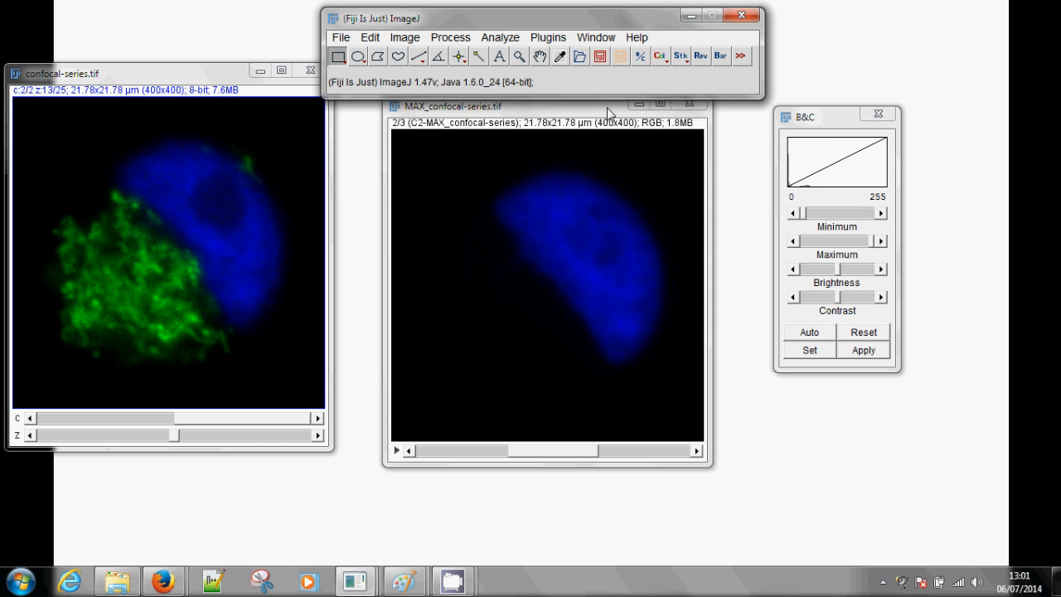
Make a montage of the RGB stack with 2 columns and 2 rows, and close both the montage and the stack unsaved
left_click_drag(592, 112, 534, 125)
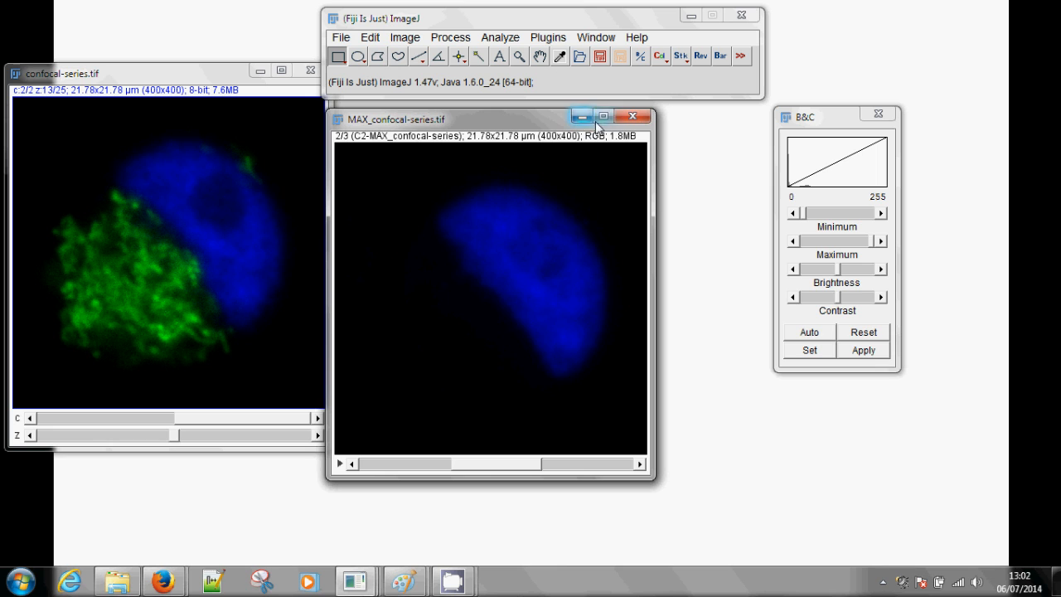
left_click(680, 58)
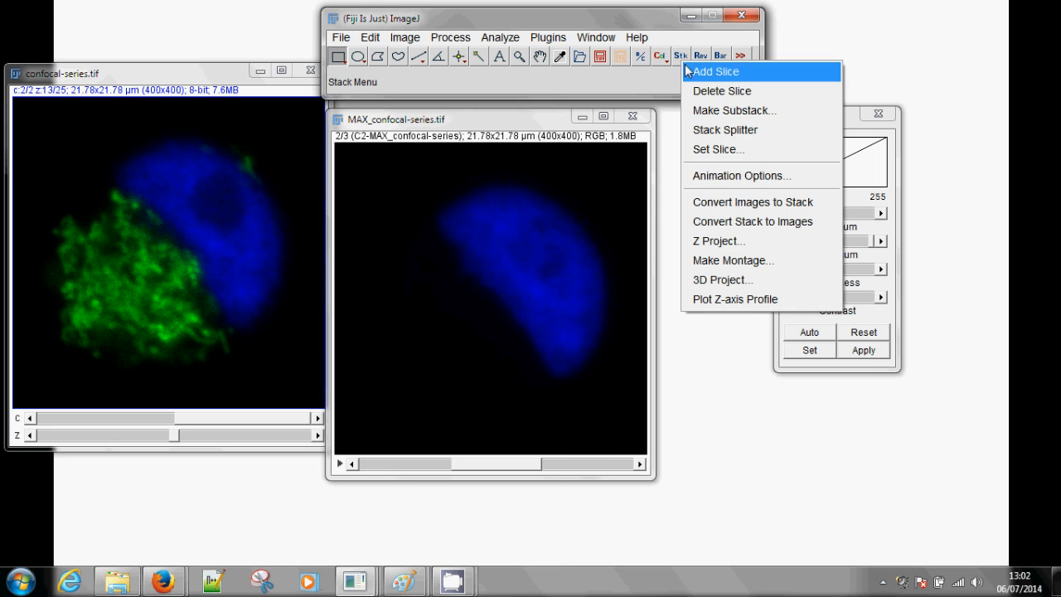
left_click(784, 261)
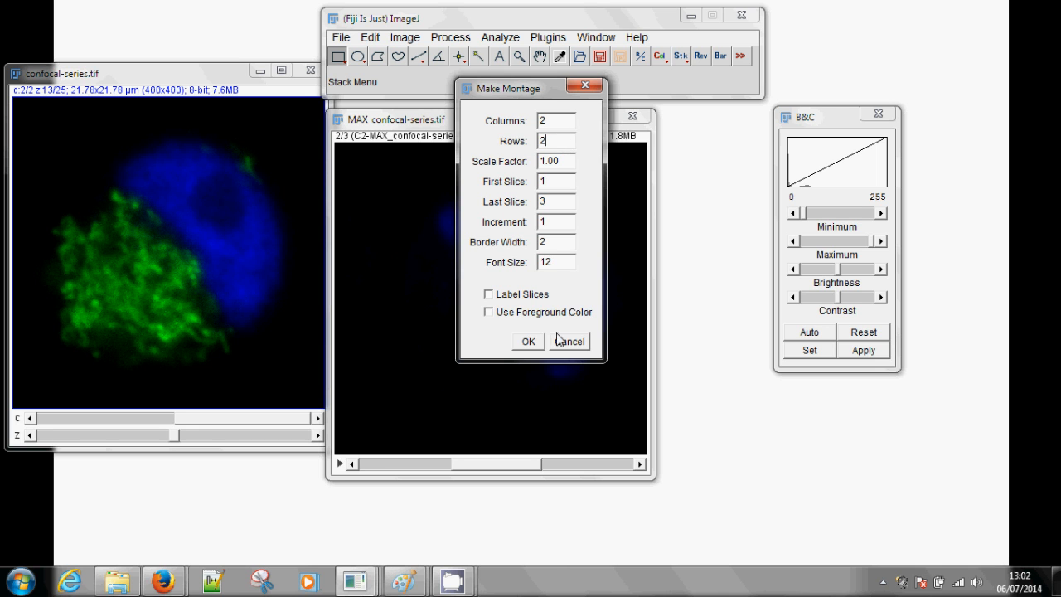
left_click(530, 342)
left_click_drag(383, 109, 527, 36)
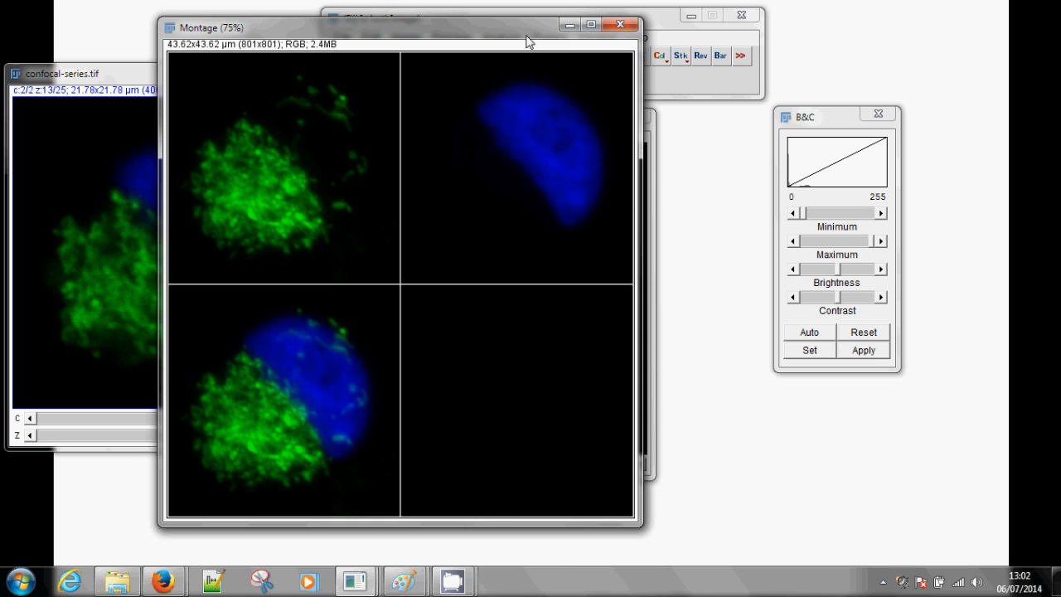
left_click(618, 27)
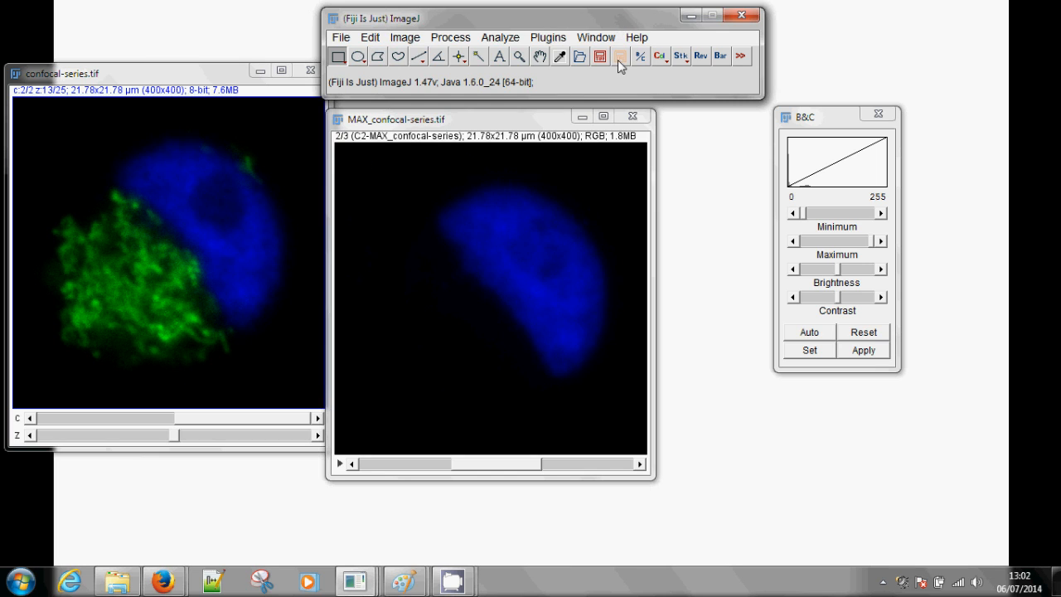
left_click(631, 117)
Delete the current blue channel from the confocal stack and browse the remaining green stack to slice 11
left_click_drag(229, 77, 554, 123)
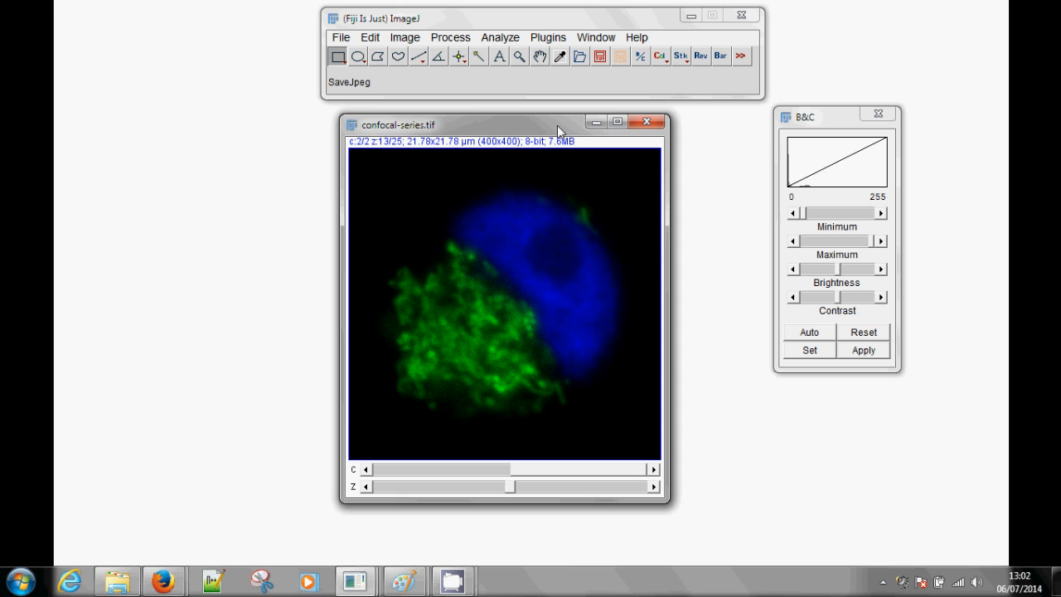
left_click(684, 58)
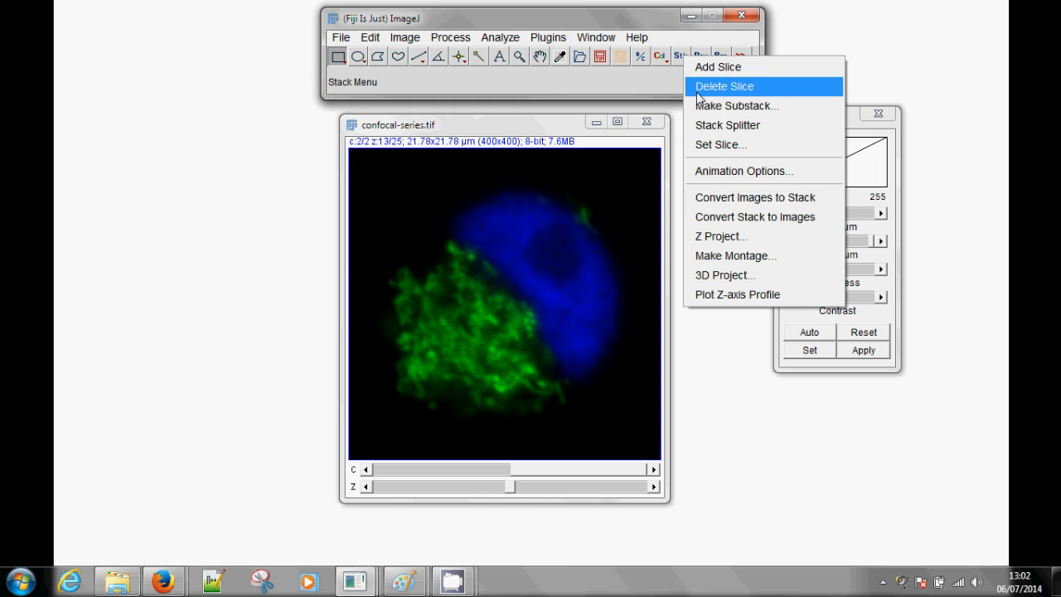
left_click(698, 88)
left_click(585, 169)
left_click(584, 186)
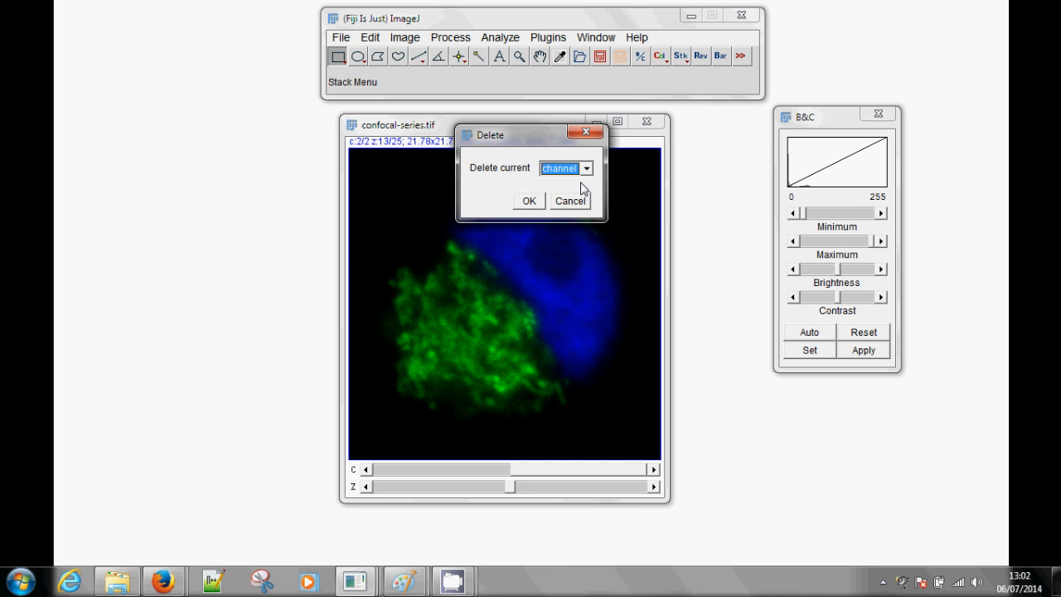
left_click(538, 201)
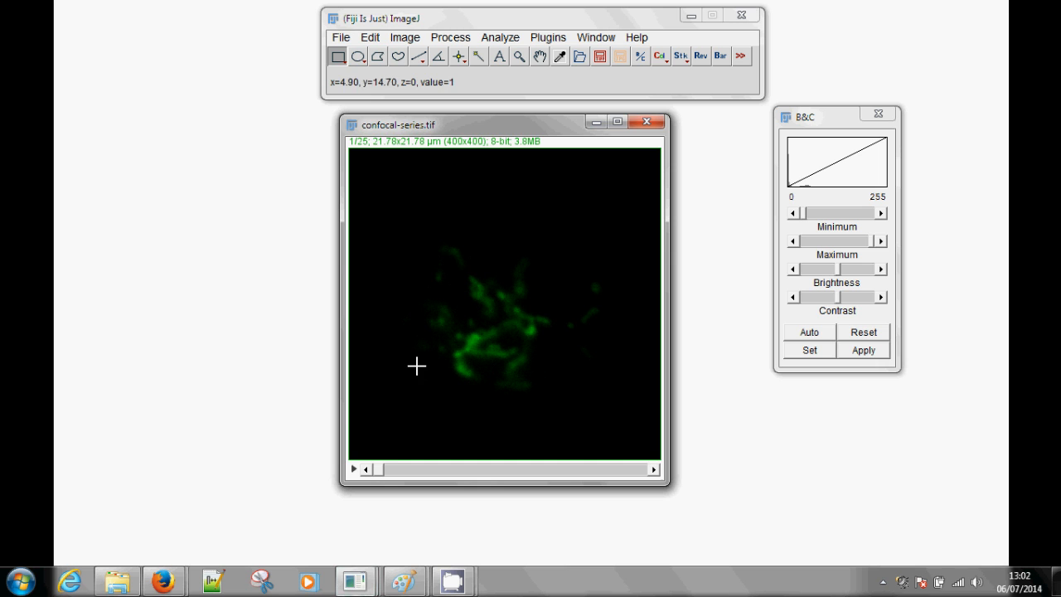
left_click_drag(382, 471, 490, 454)
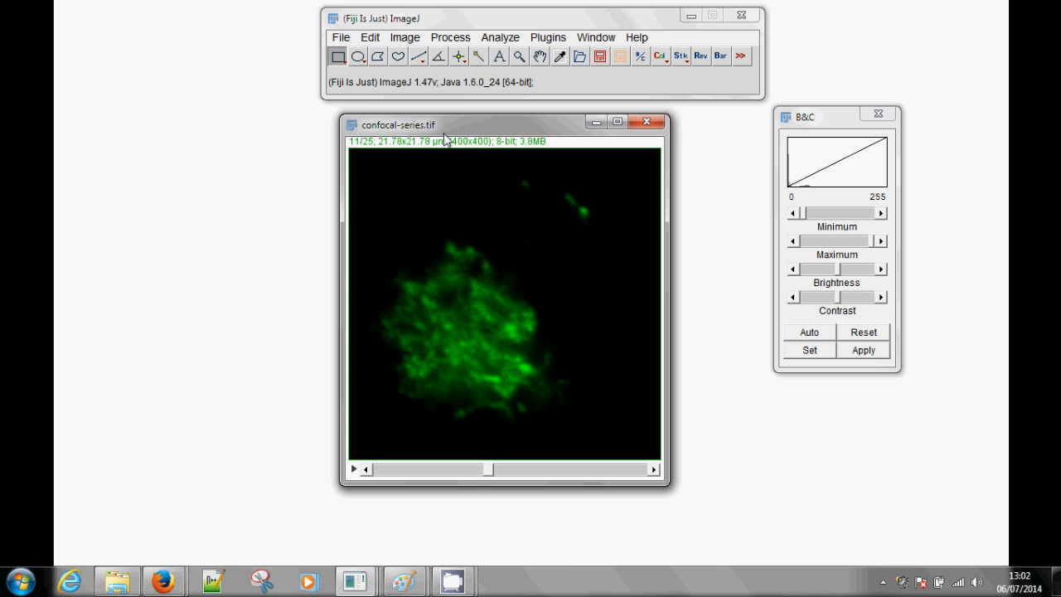
Revert the confocal stack to its saved version and close it
left_click(702, 58)
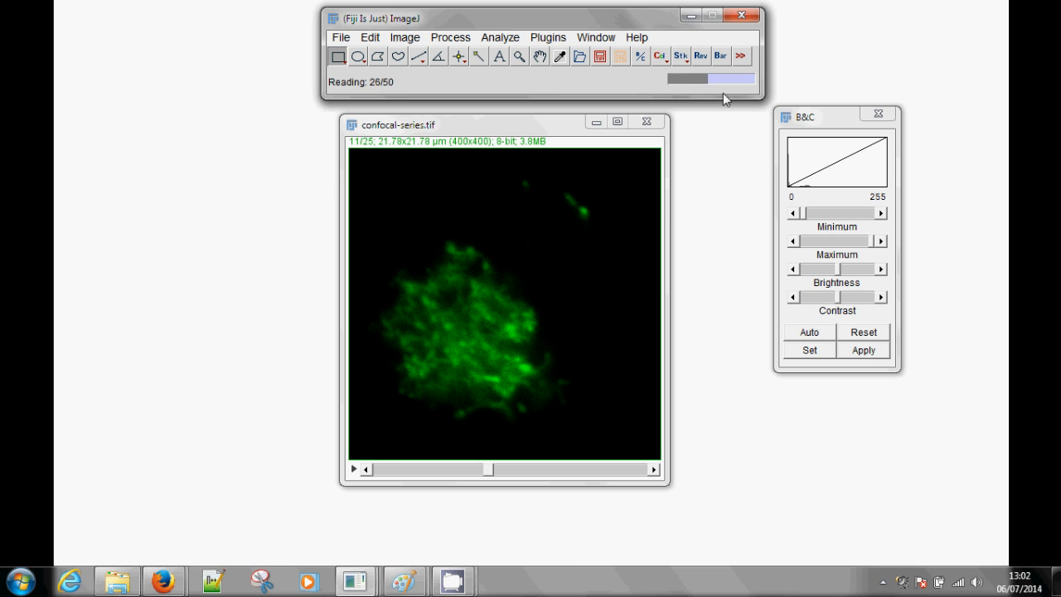
left_click_drag(383, 487, 491, 486)
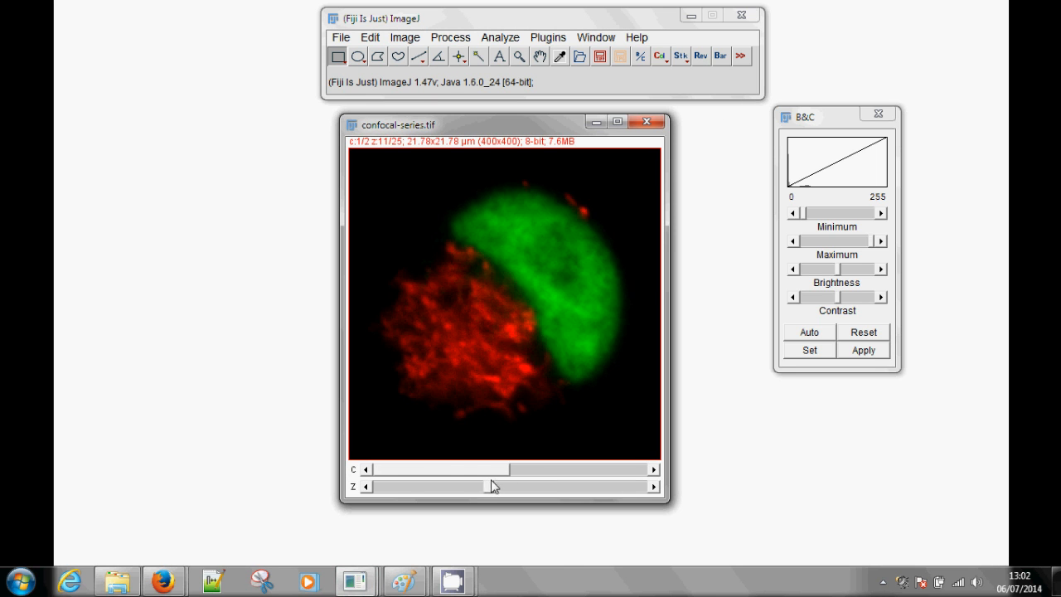
left_click(646, 123)
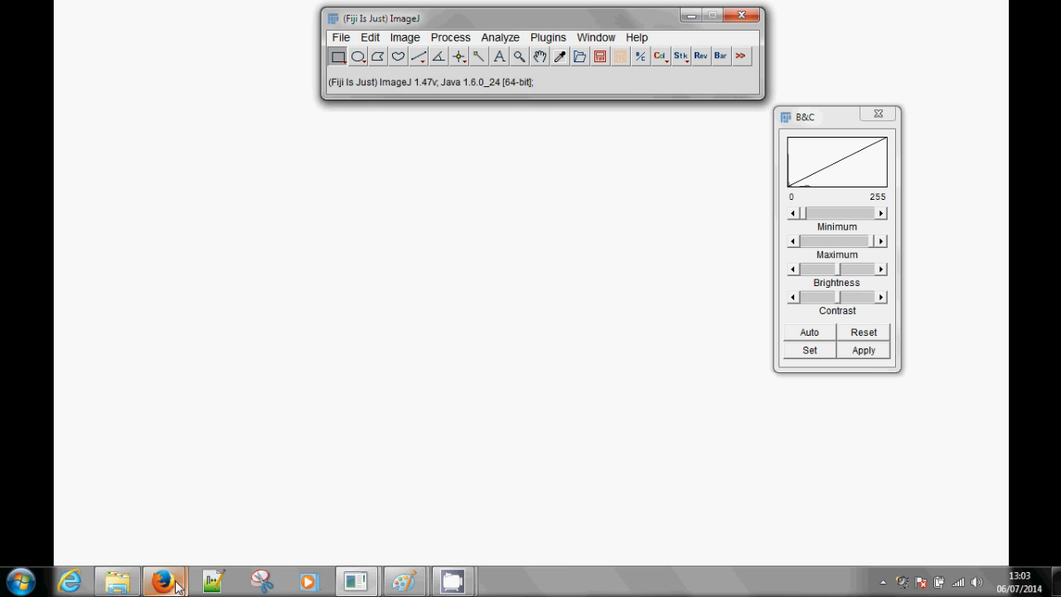
Switch to Firefox, open the "Useful Fiji toolbar" dataset on ResearchGate and expand its full abstract
mouse_move(177, 585)
left_click(253, 518)
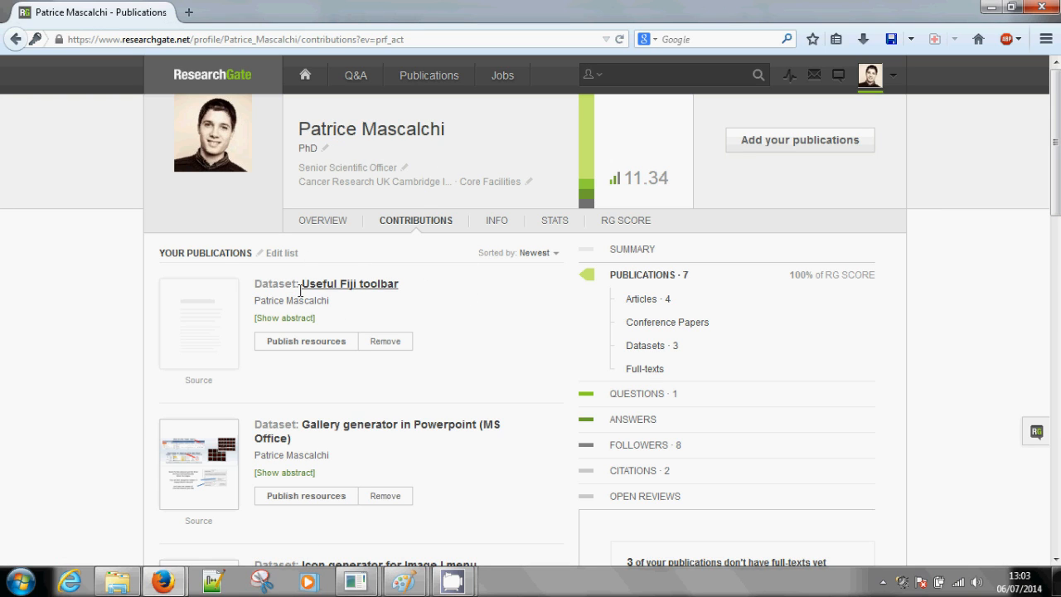
left_click(362, 290)
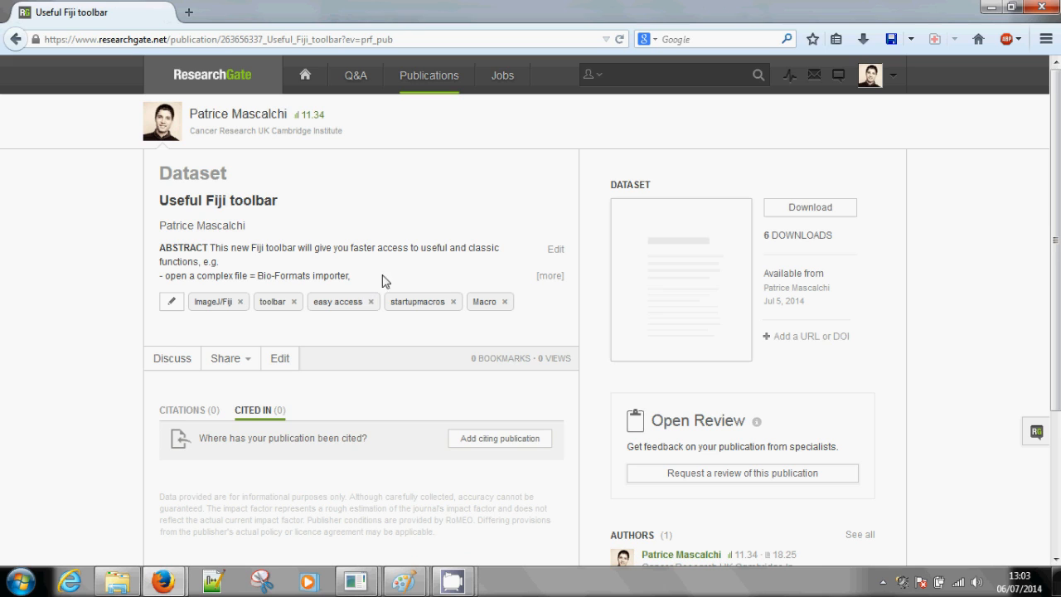
left_click(550, 277)
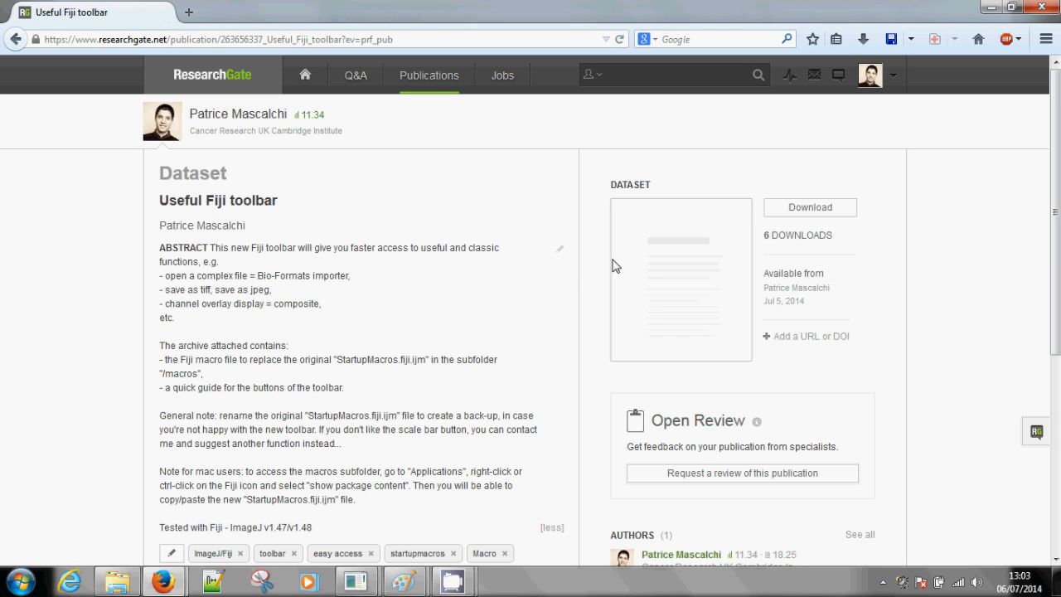
Download the dataset's StartupMacros.fiji.zip archive and open the toolbar guide image StartupMacros Fiji.png from it
left_click(806, 211)
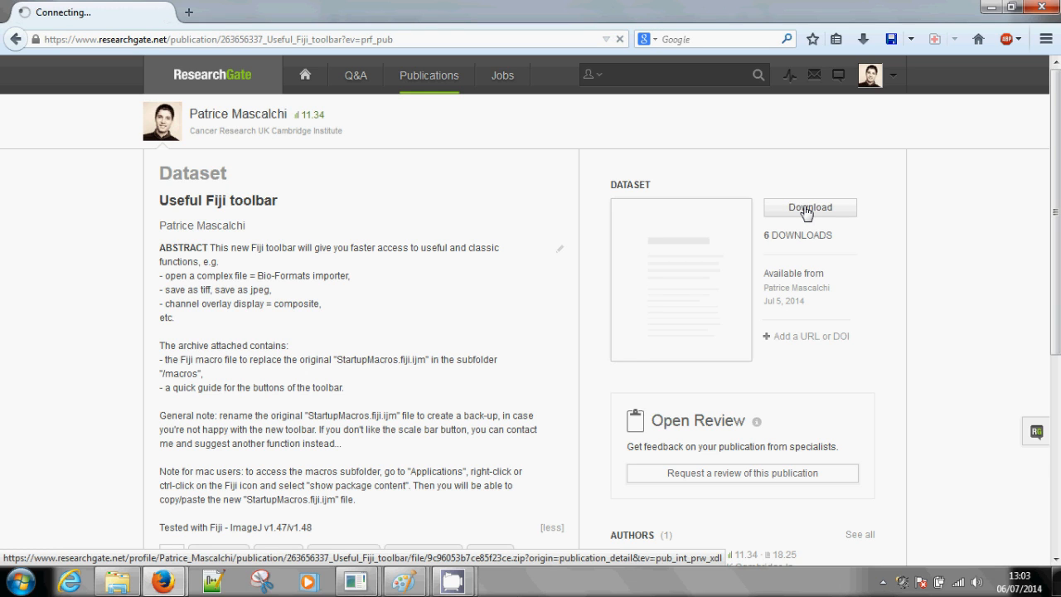
left_click(511, 376)
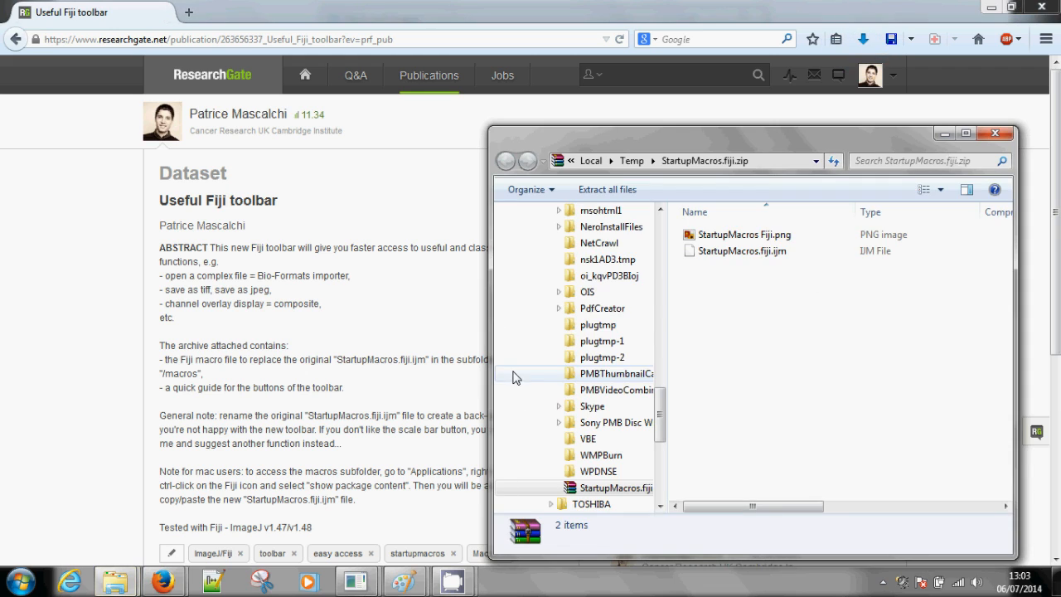
double_click(759, 240)
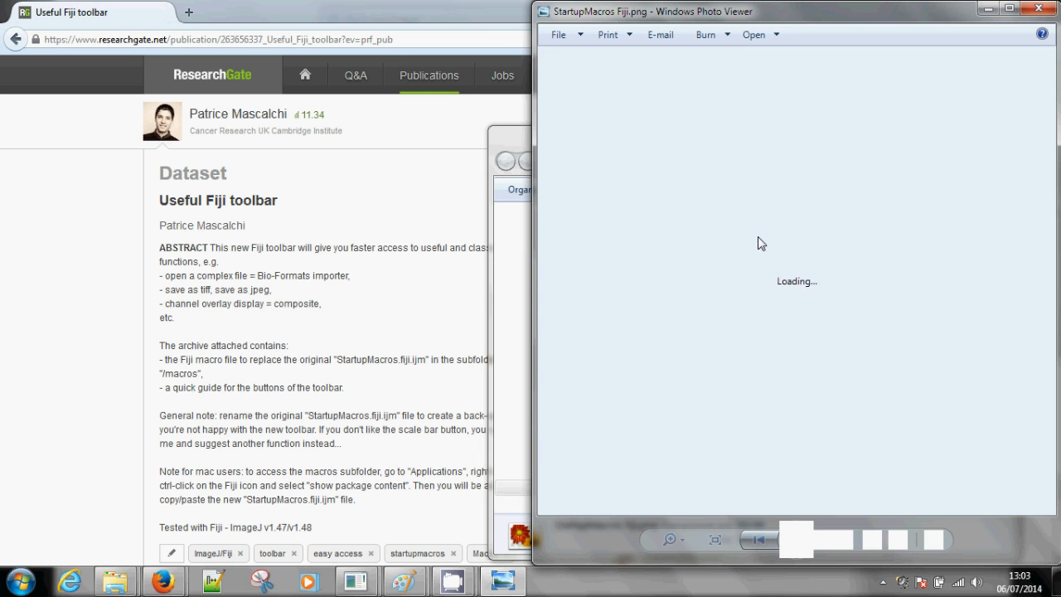